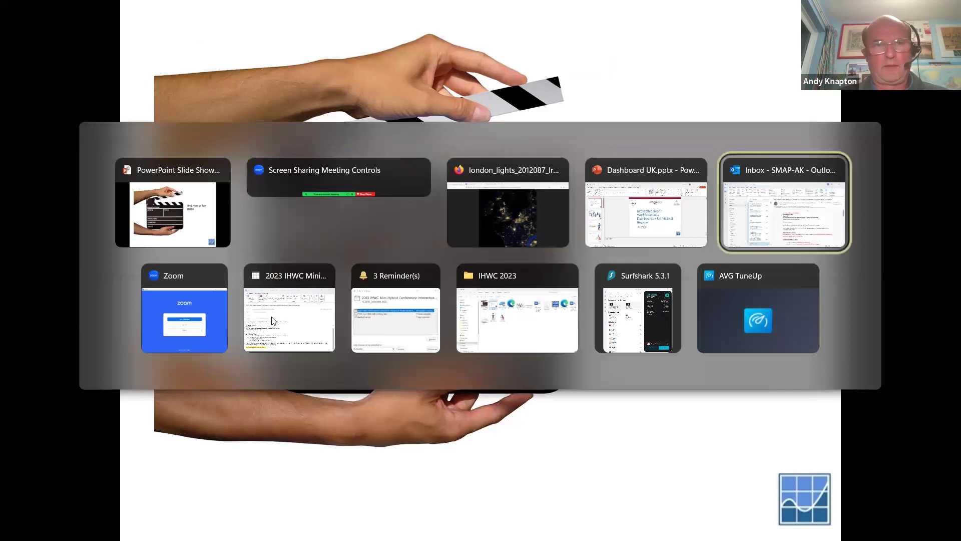
- Switch to Firefox and launch the GMC Data Explorer from the General Medical Council's page
key("alt+Tab")
key("alt+Tab")
key("alt+Tab")
key("alt+Tab")
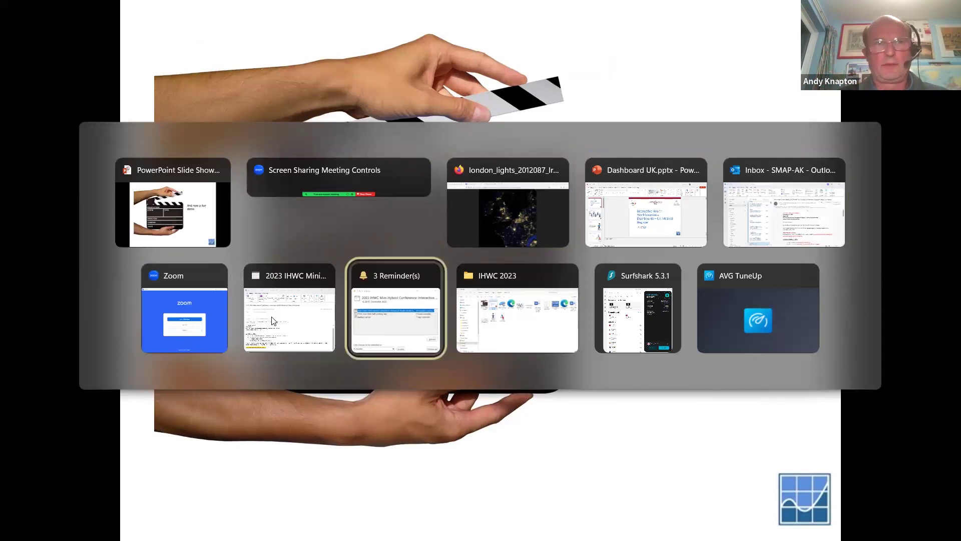
key("alt+Tab")
key("alt+Tab")
key("alt+Tab")
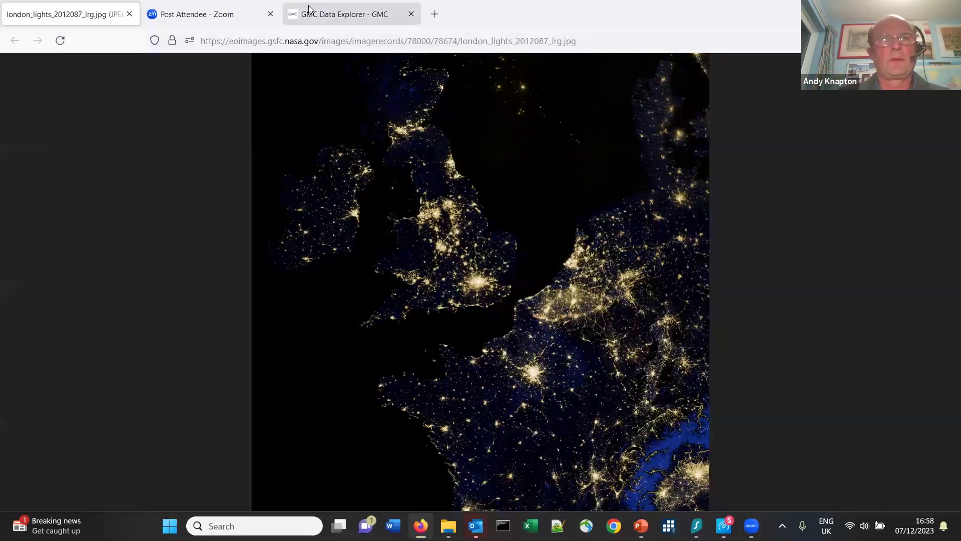
left_click(320, 15)
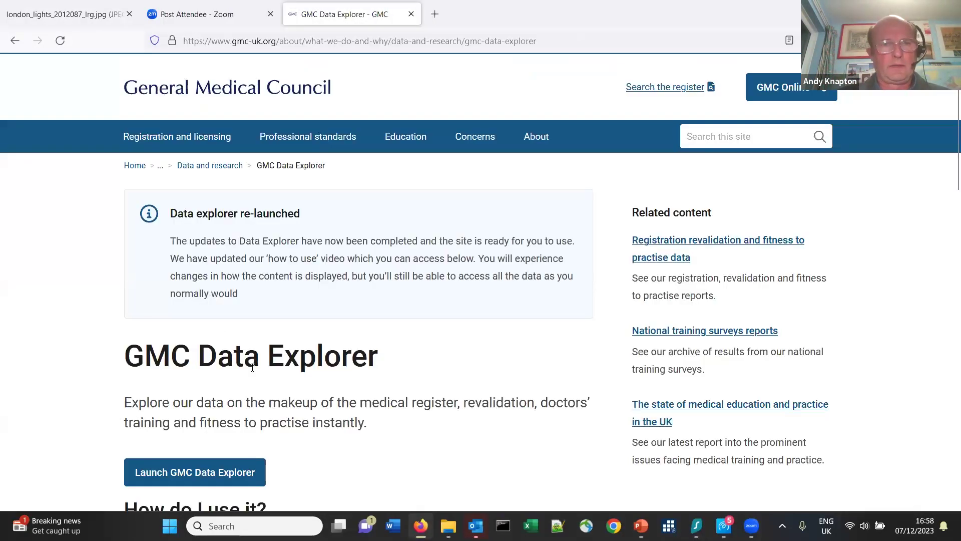
scroll(212, 373, "down", 2)
left_click(211, 374)
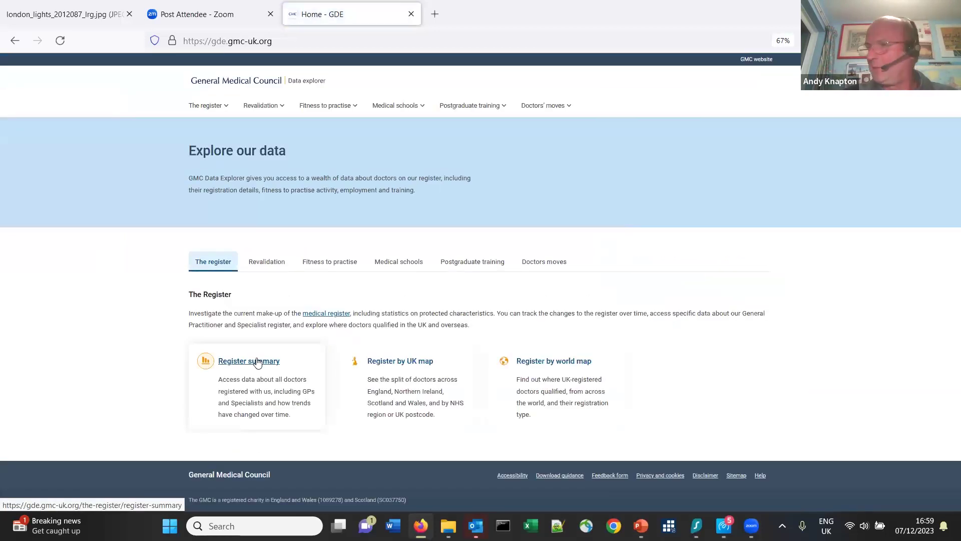
- Open the Register data summary report and inspect the Total doctors bar
left_click(256, 361)
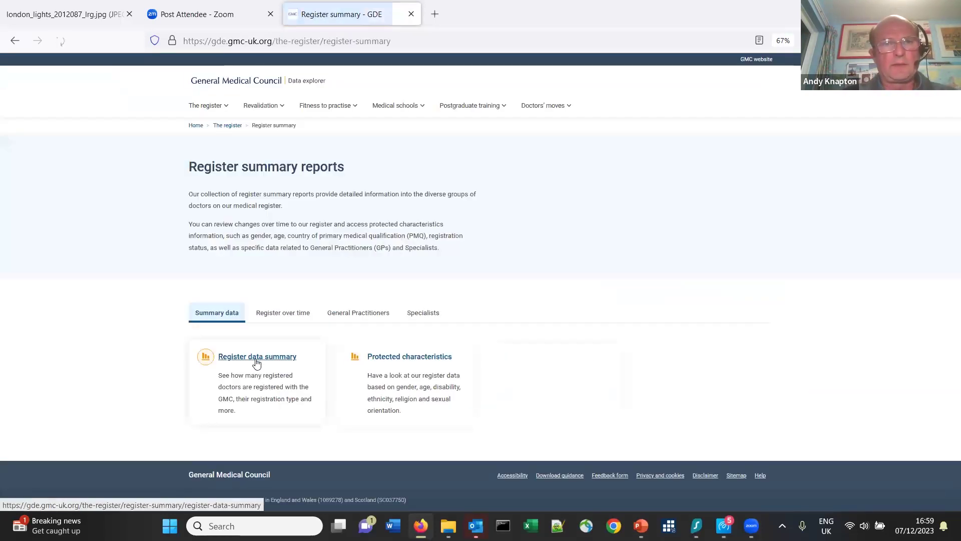
left_click(256, 362)
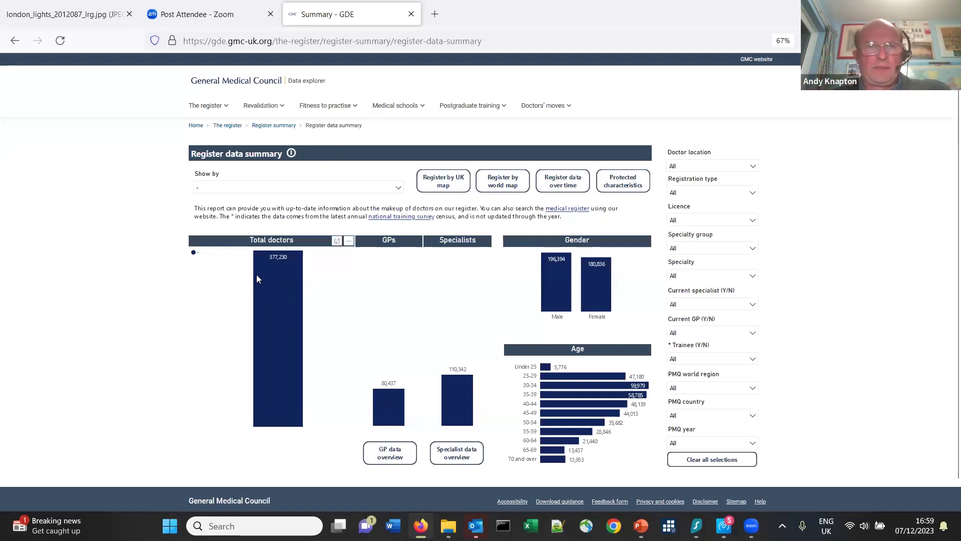
mouse_move(285, 278)
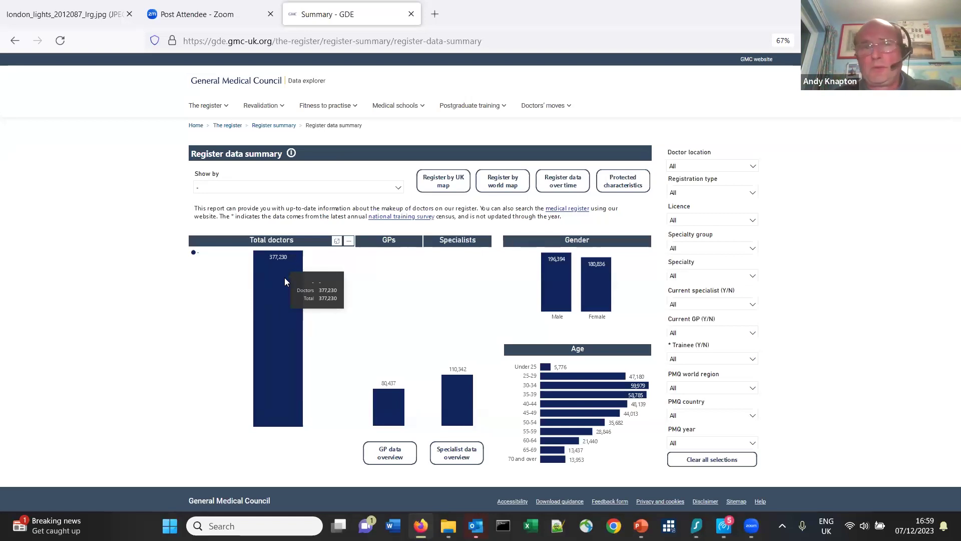
- Break down the register data summary by Gender, followed by PMQ world region
left_click(398, 188)
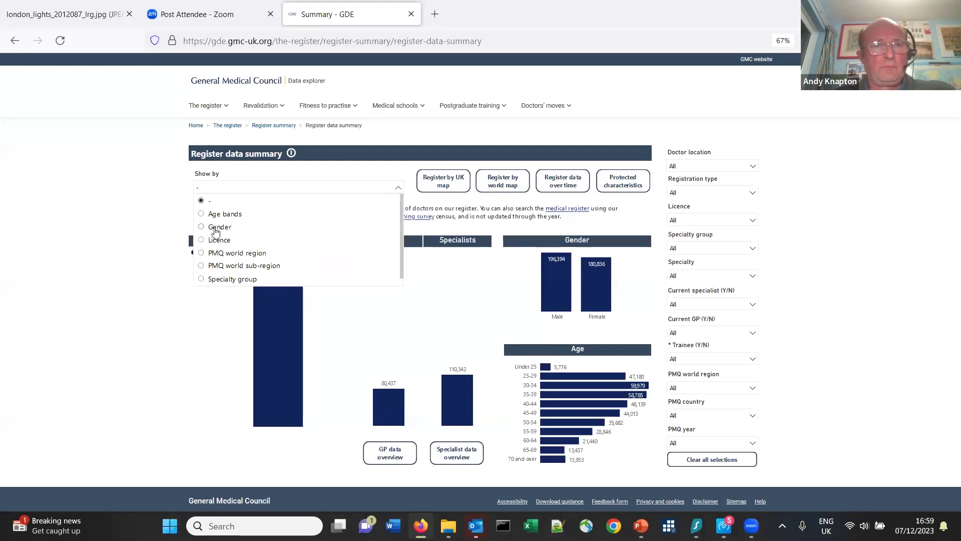
left_click(216, 229)
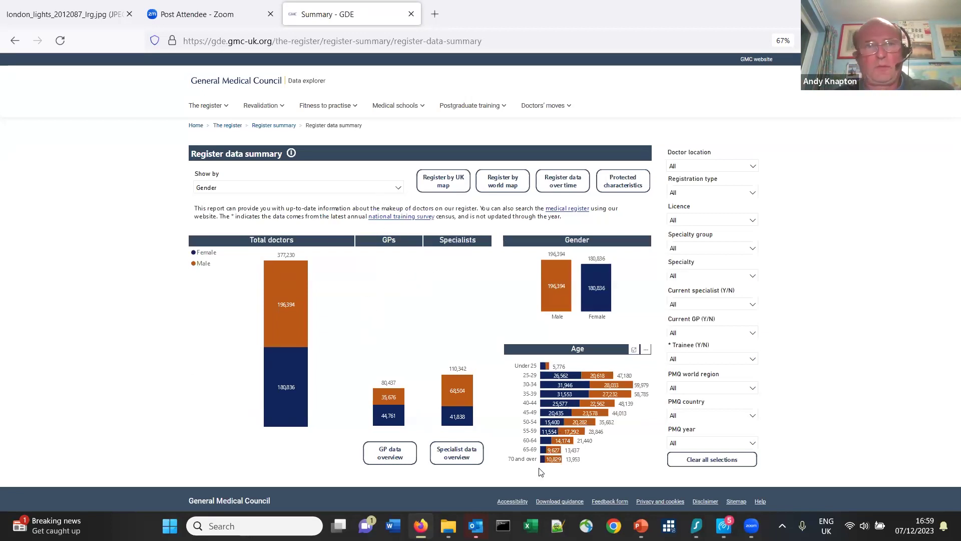
left_click(398, 191)
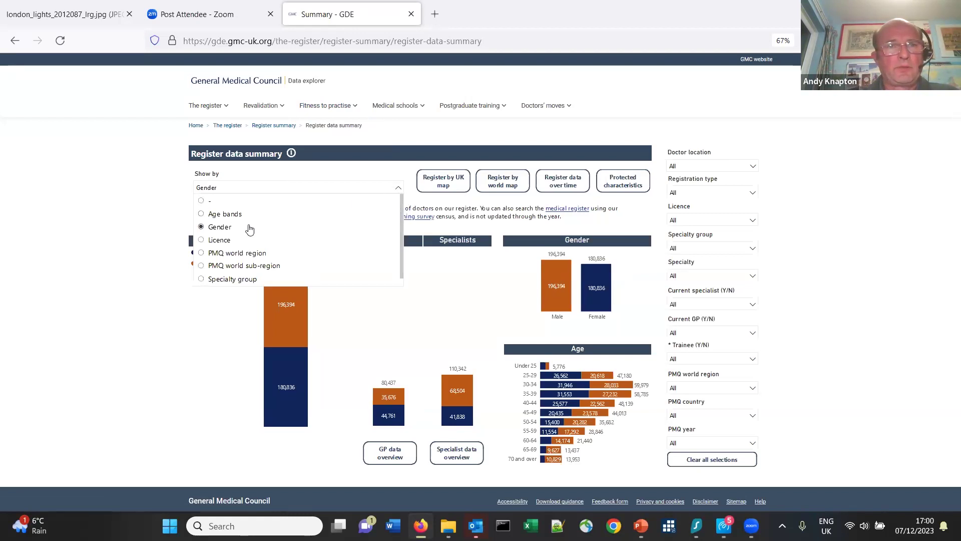
left_click(203, 254)
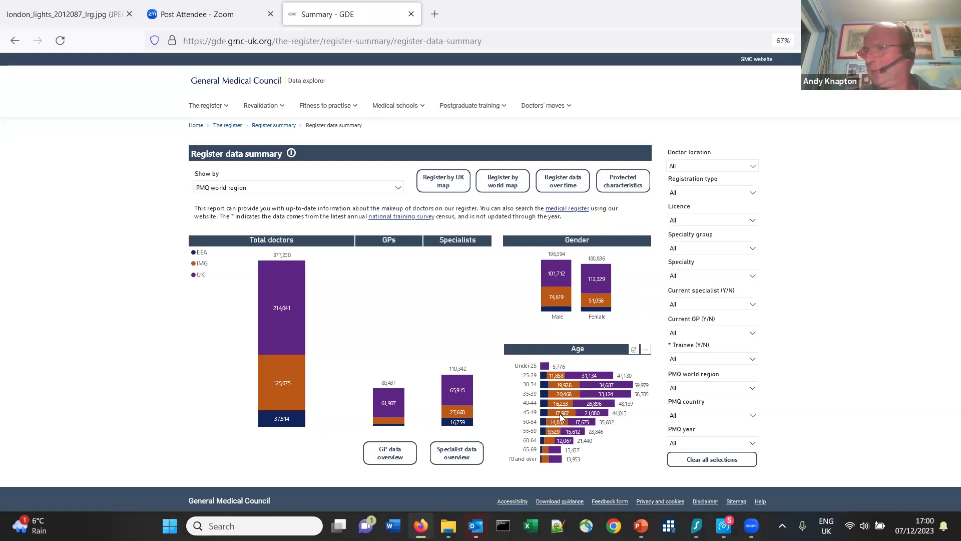
mouse_move(559, 413)
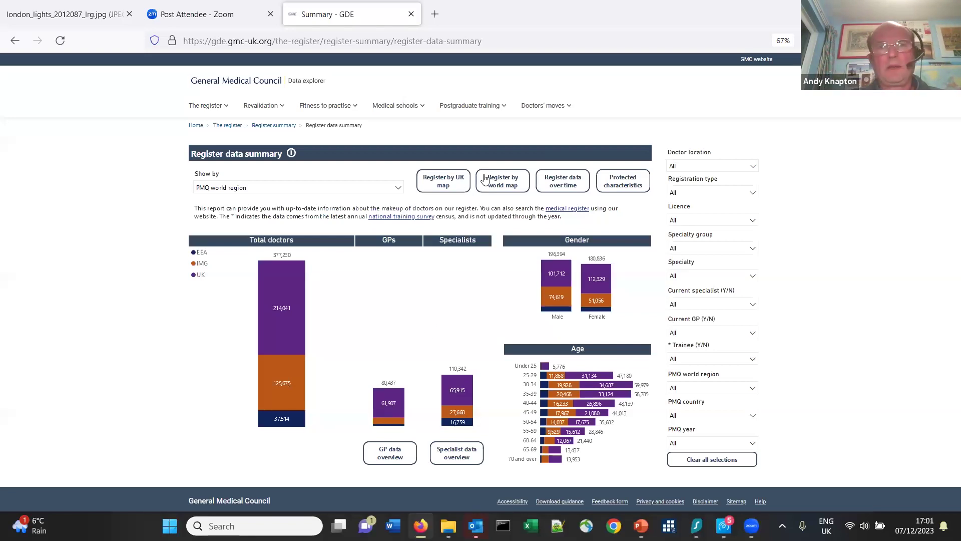
- Open the register's UK map report showing licensed doctors by UK postcode
left_click(444, 186)
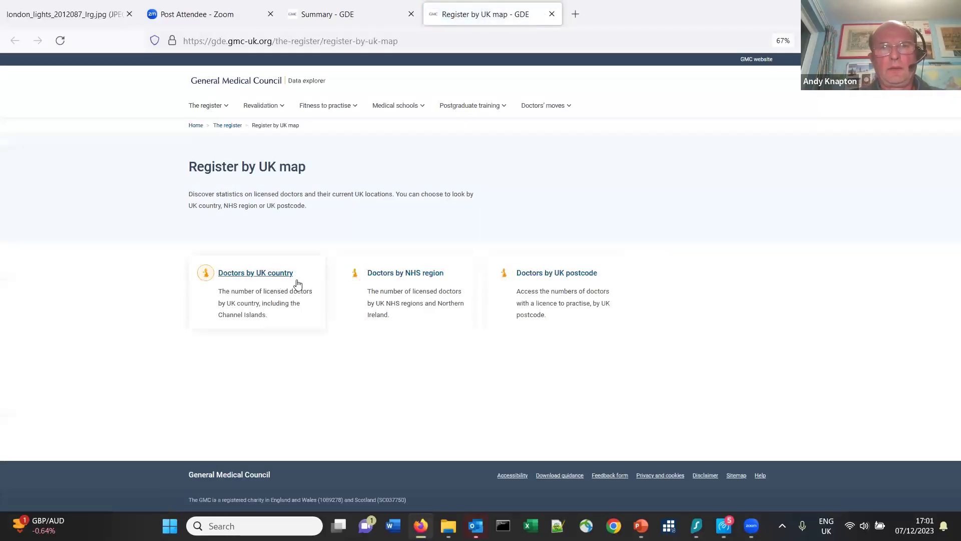
left_click(560, 274)
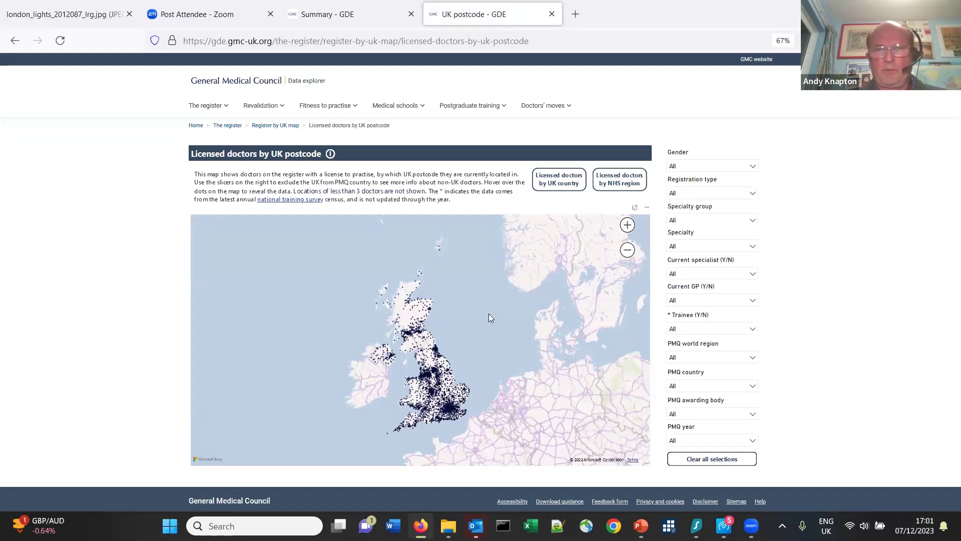
- Compare the postcode map with the london_lights night satellite image and return to the map
key("alt+Tab")
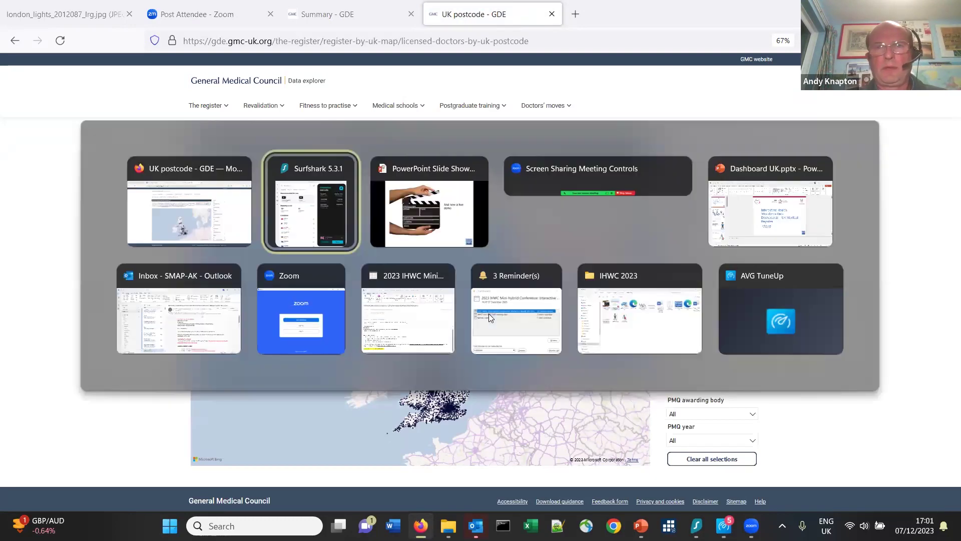
key("alt+Tab")
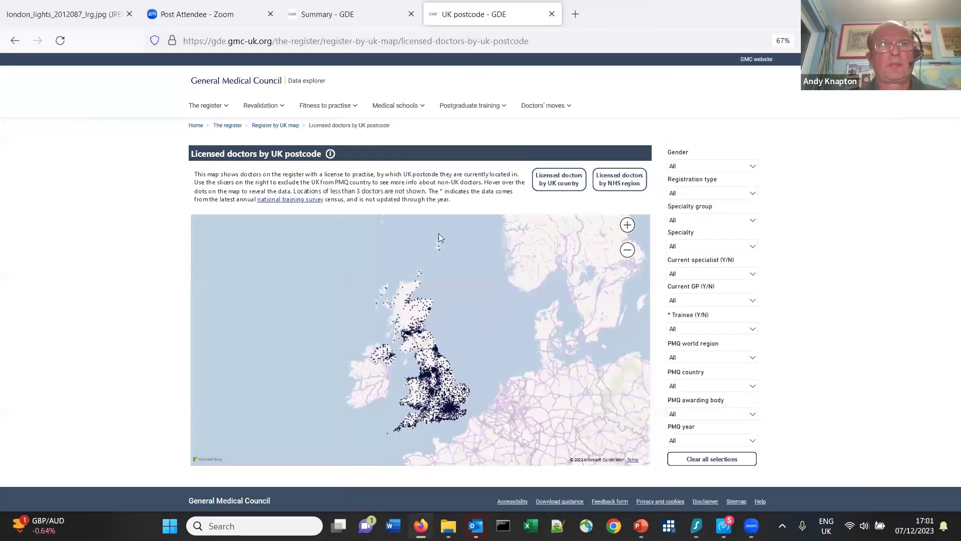
left_click(84, 16)
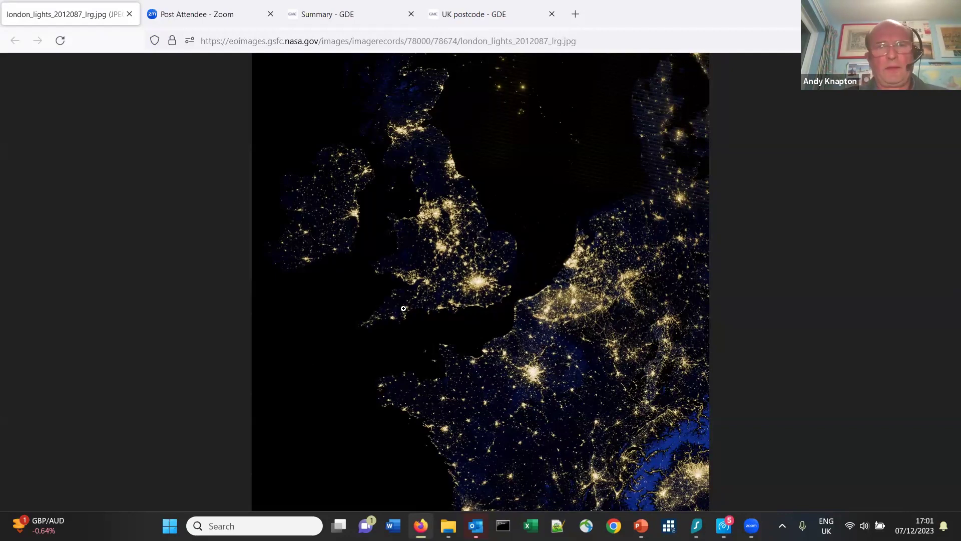
key("alt+Tab")
key("alt+Tab")
key("Tab")
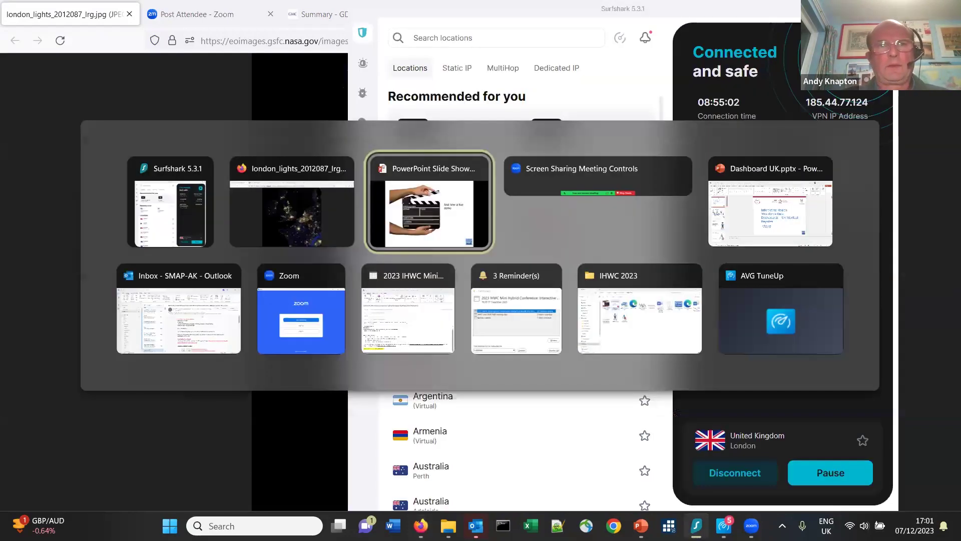
key("alt+Tab")
key("Tab")
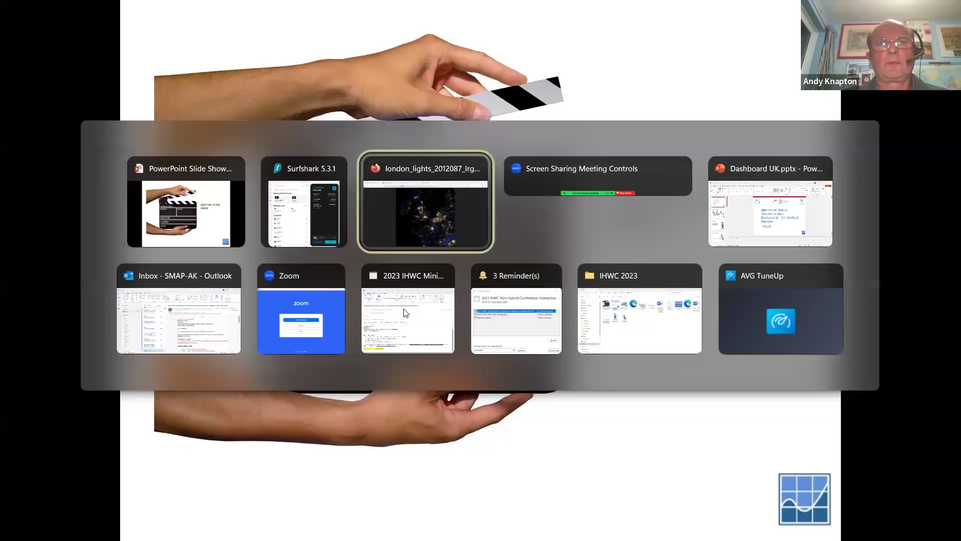
key("alt")
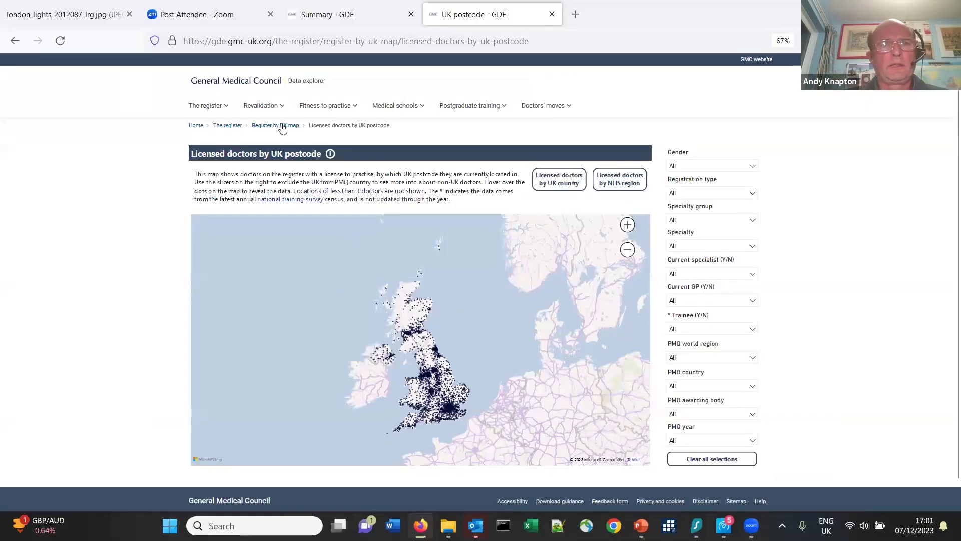
- Open the Revalidation connections report and highlight the Non-NHS designated body group across its charts
mouse_move(270, 110)
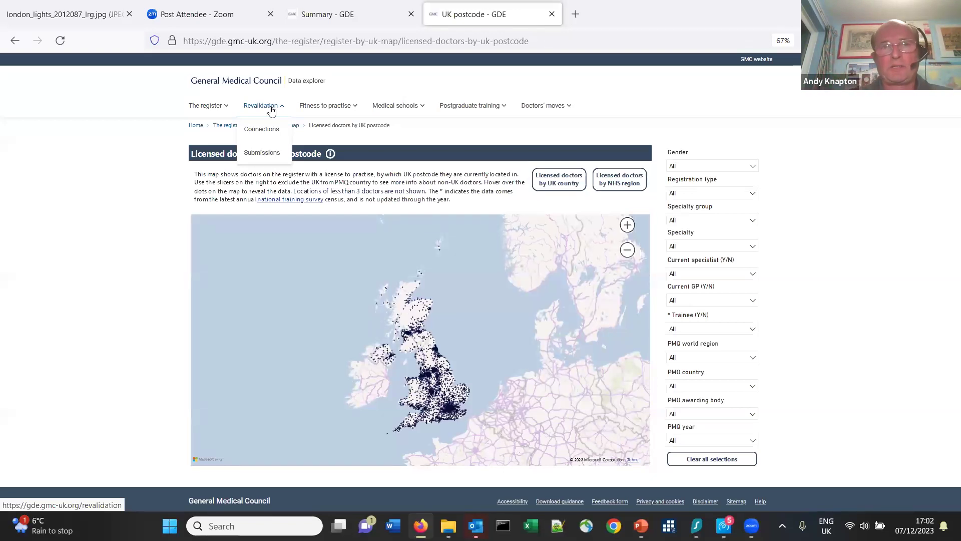
left_click(264, 129)
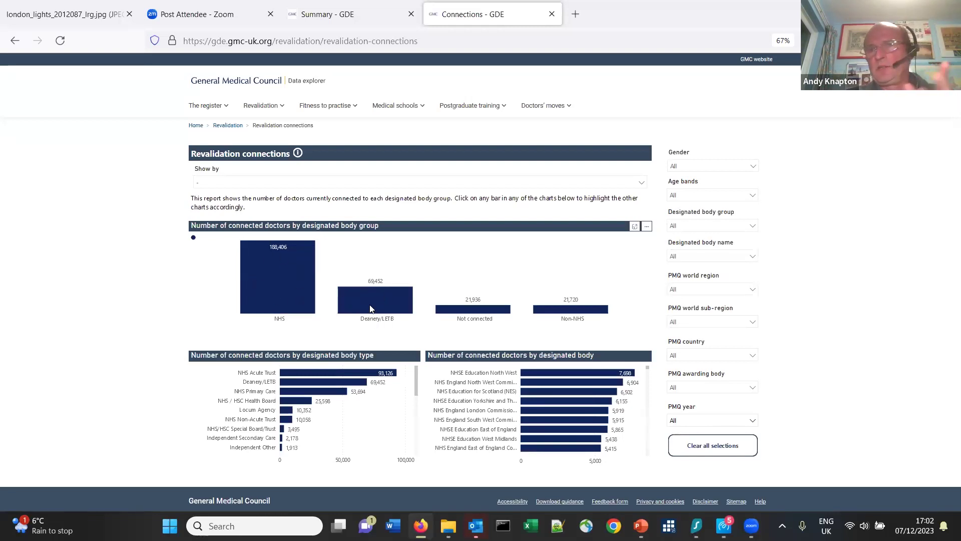
mouse_move(371, 309)
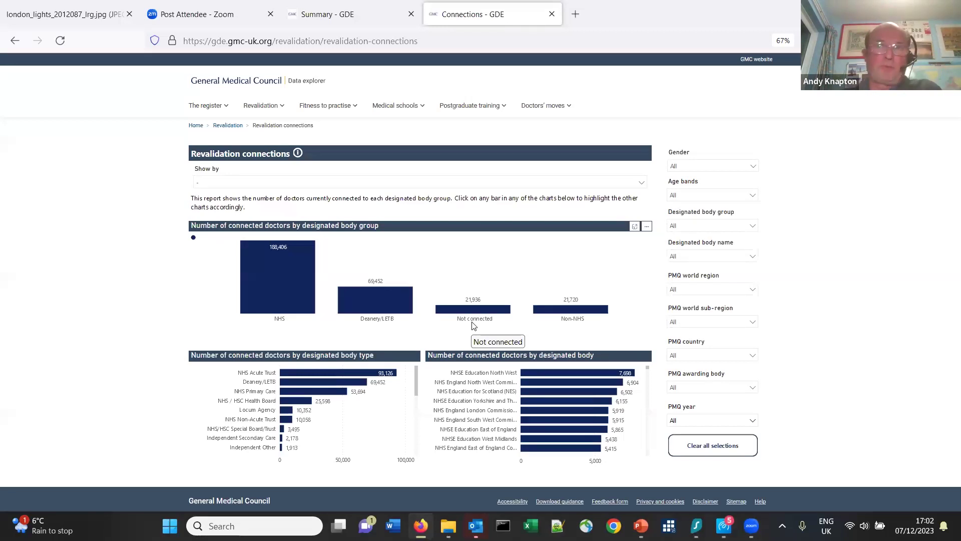
left_click(584, 310)
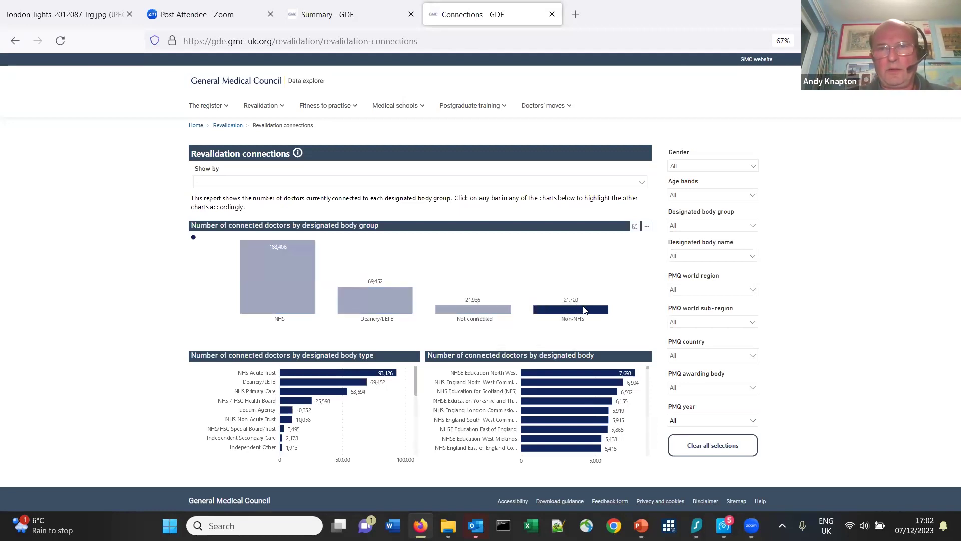
left_click(574, 311)
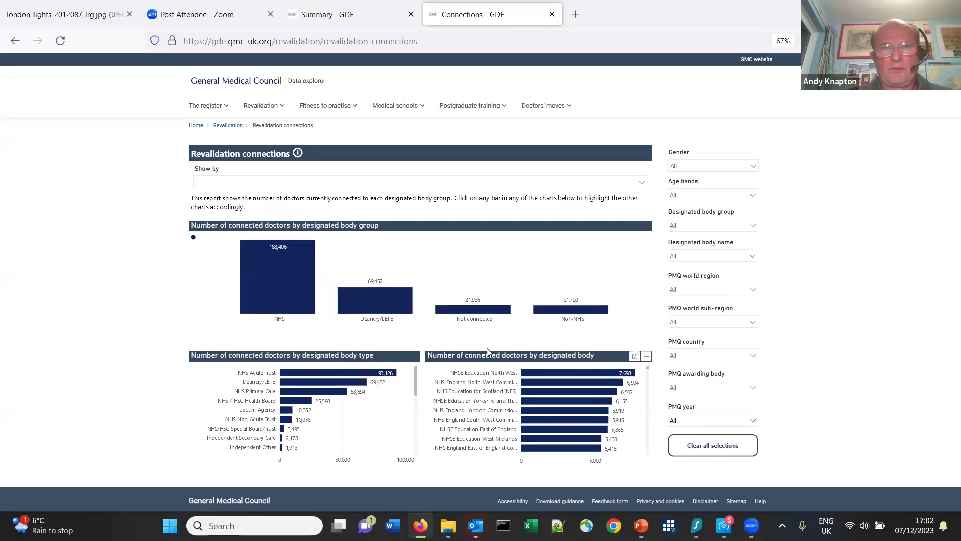
left_click(573, 311)
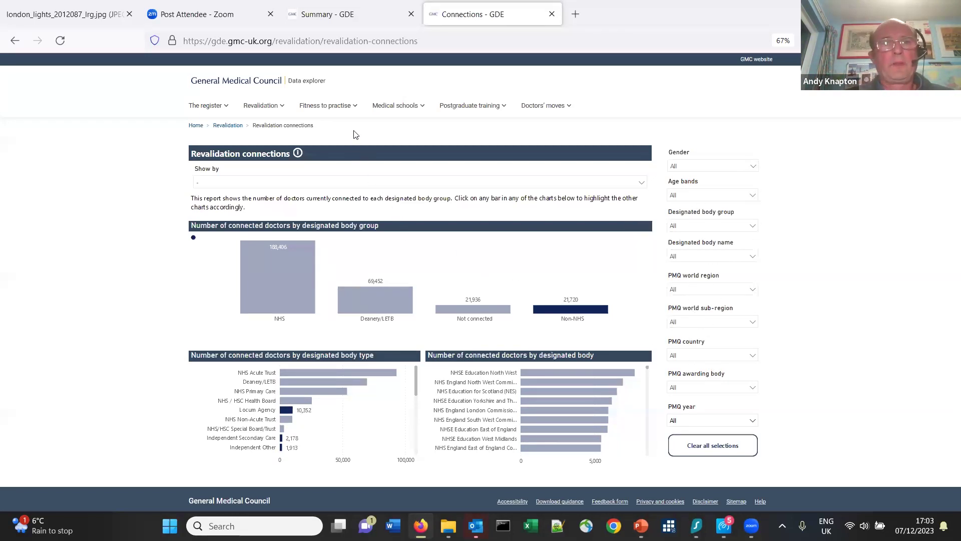
- Open the Complaints summary report from the Fitness to practise complaints data
left_click(340, 107)
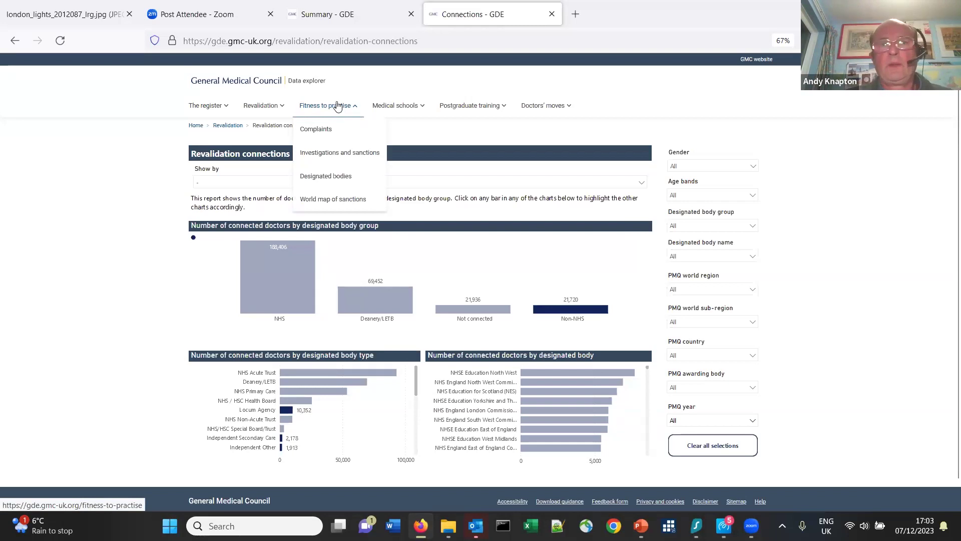
left_click(314, 130)
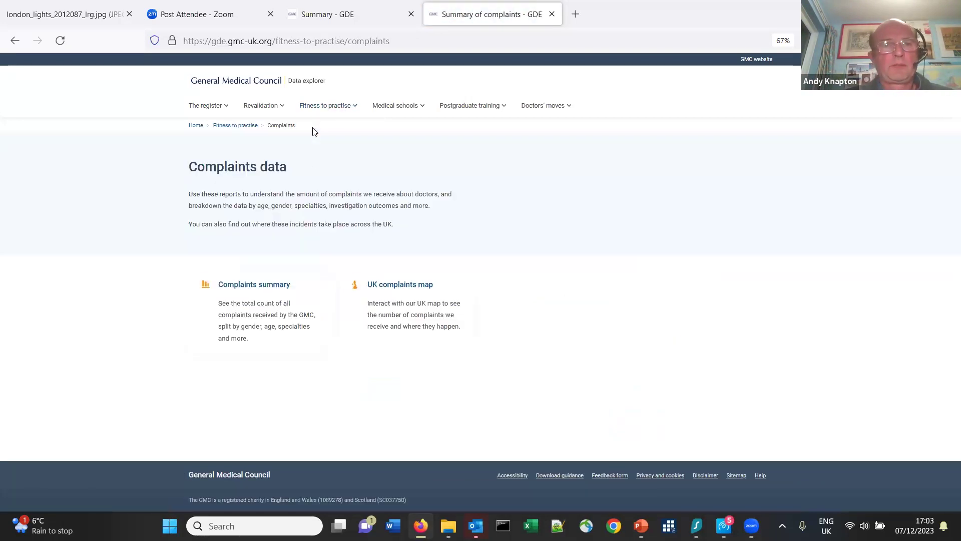
left_click(261, 288)
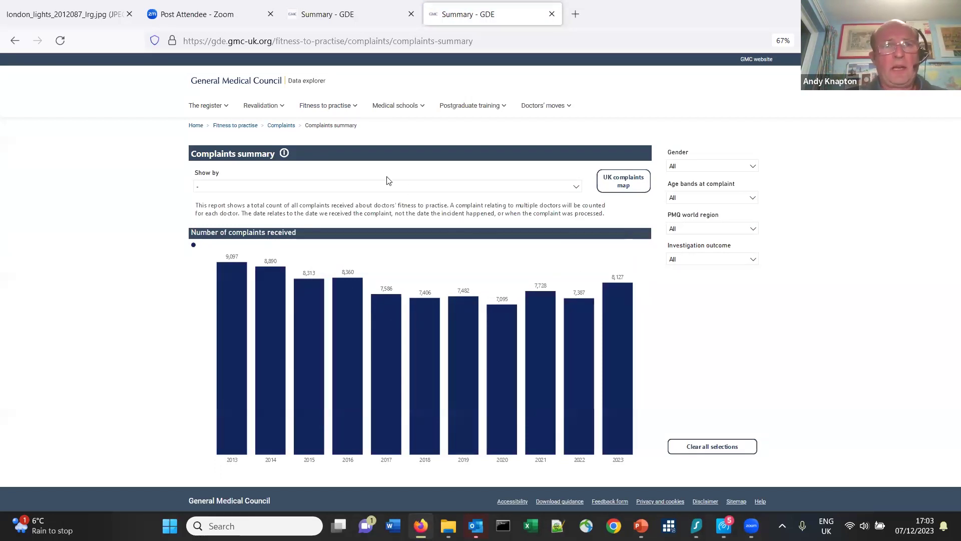
- Break down the complaints by Investigation outcome and inspect the Closed at Triage and Closed during Investigation segments across several years
left_click(576, 187)
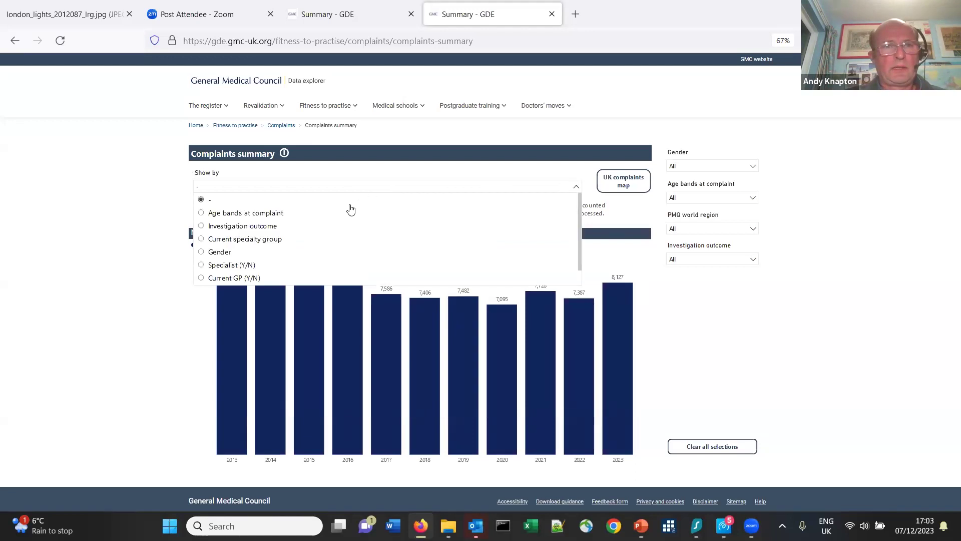
left_click(200, 228)
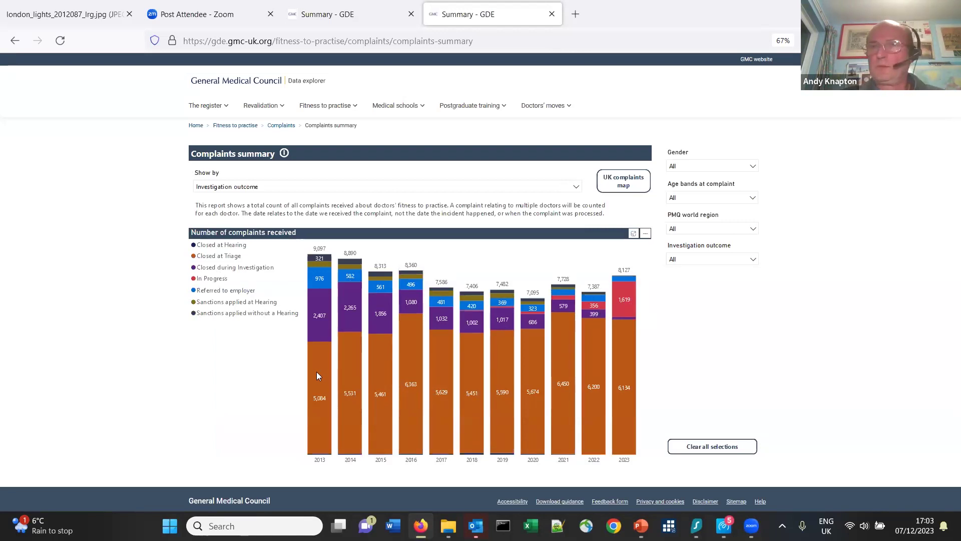
mouse_move(317, 375)
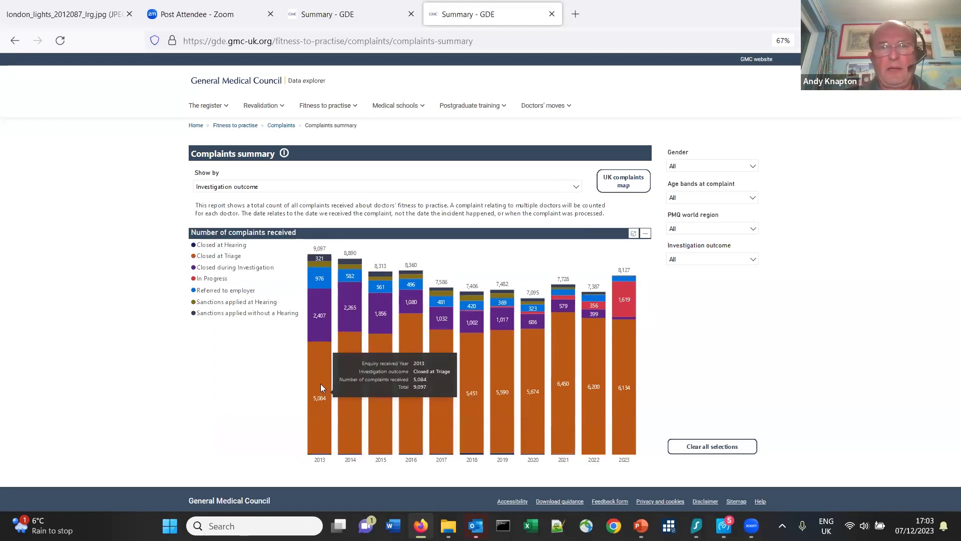
mouse_move(470, 393)
mouse_move(327, 338)
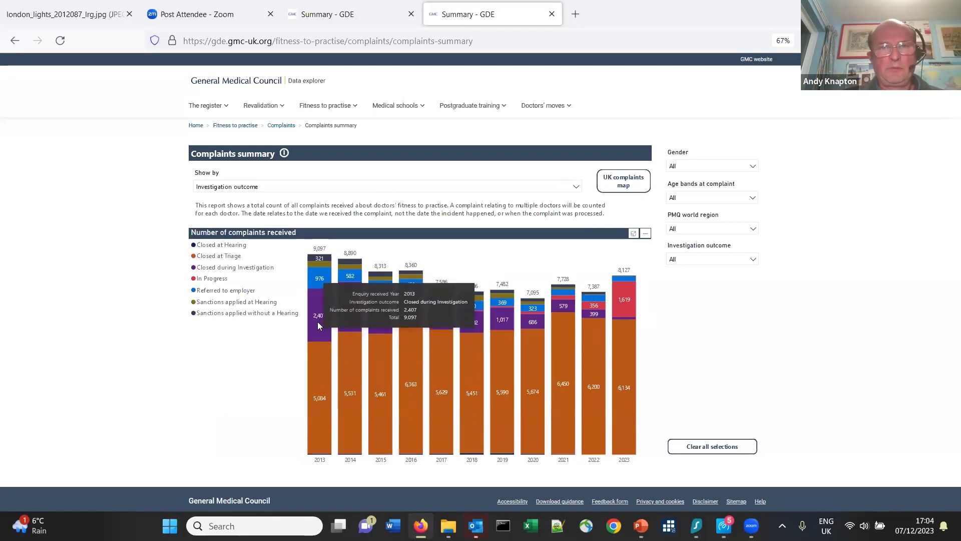
mouse_move(545, 323)
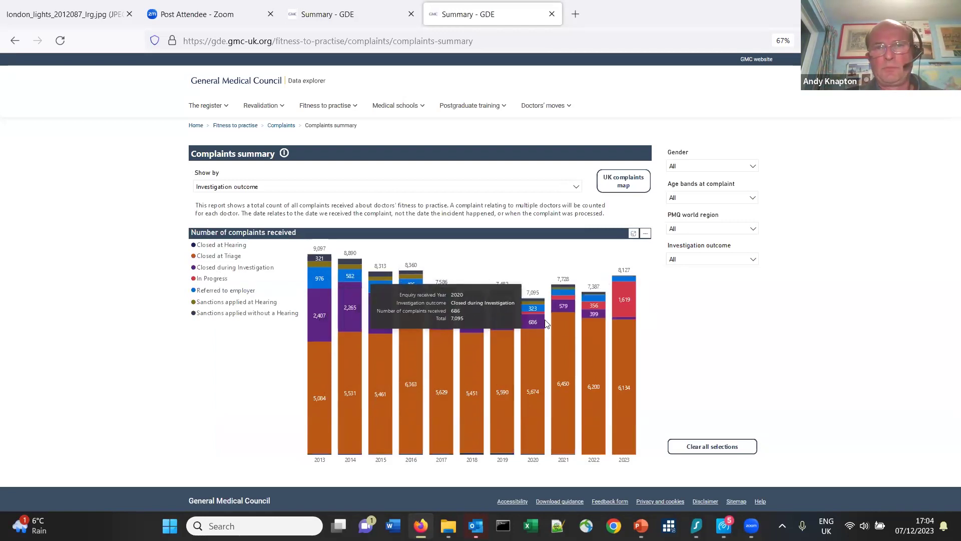
mouse_move(542, 372)
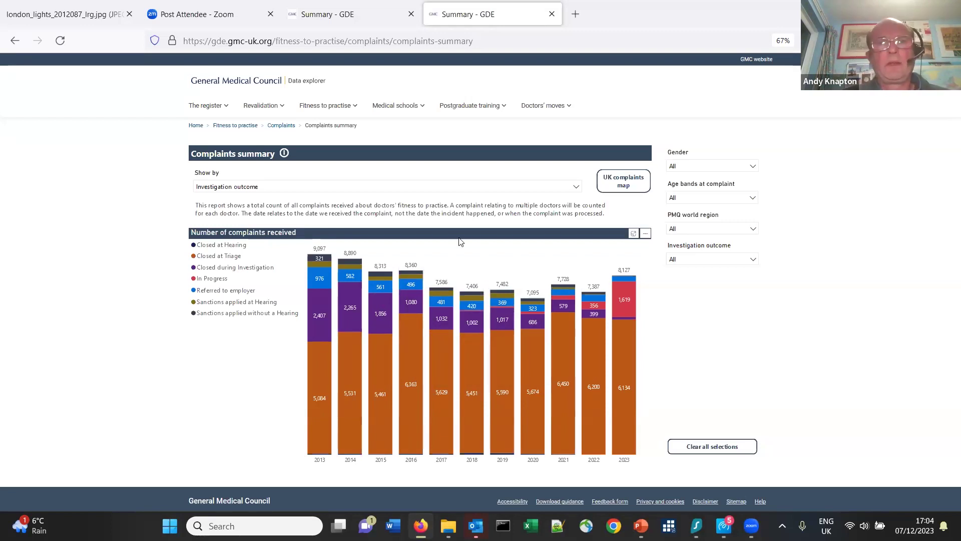
- Open the Summary data report for UK graduates and look back through the earlier years of primary medical qualification
mouse_move(403, 115)
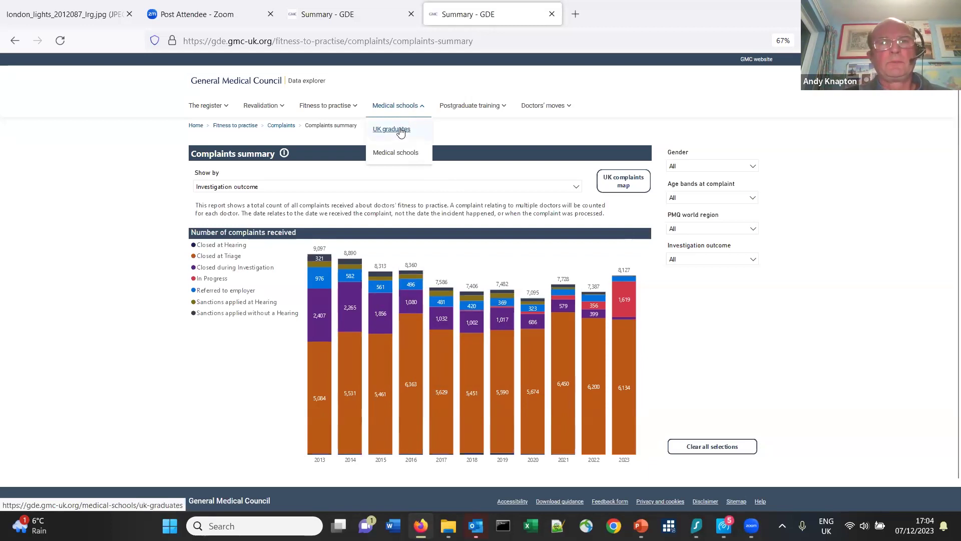
left_click(401, 130)
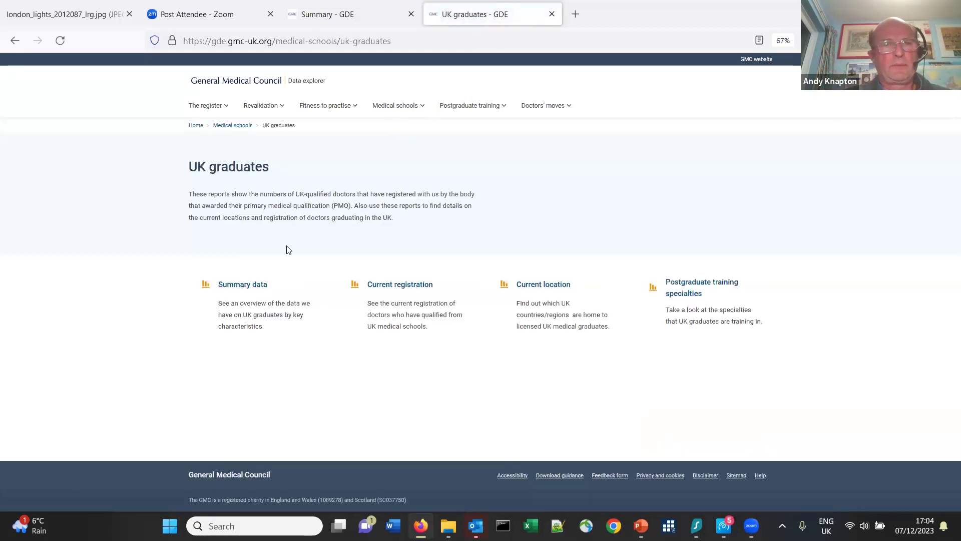
left_click(245, 290)
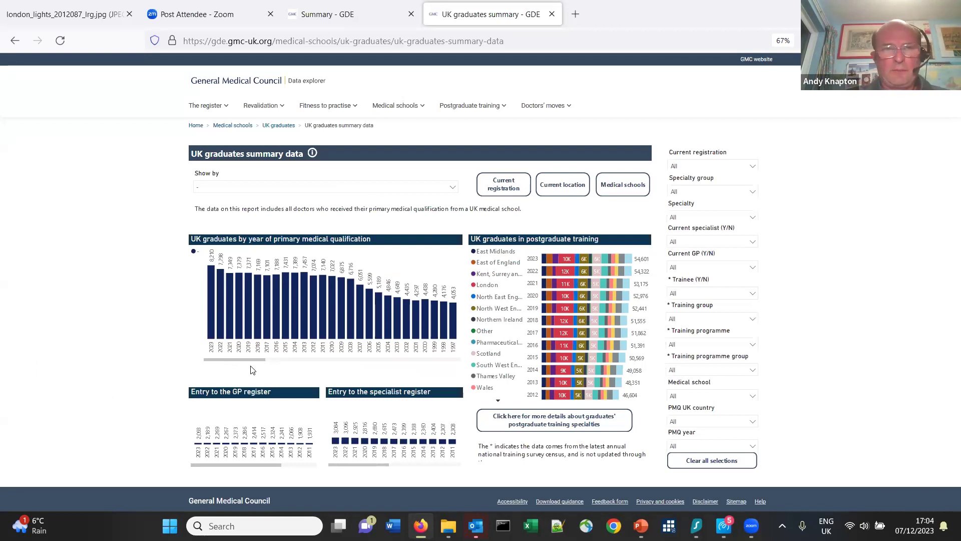
left_click_drag(255, 363, 320, 386)
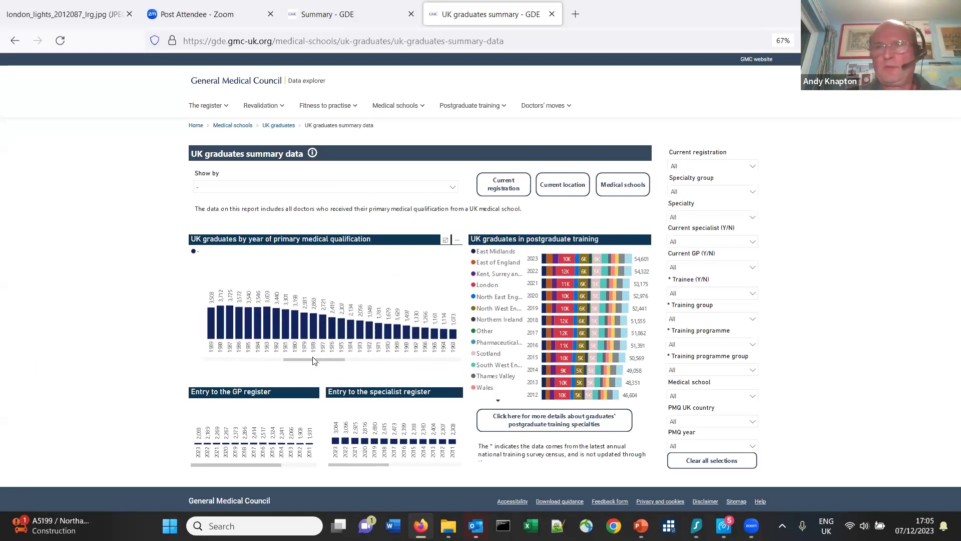
left_click_drag(316, 364, 203, 379)
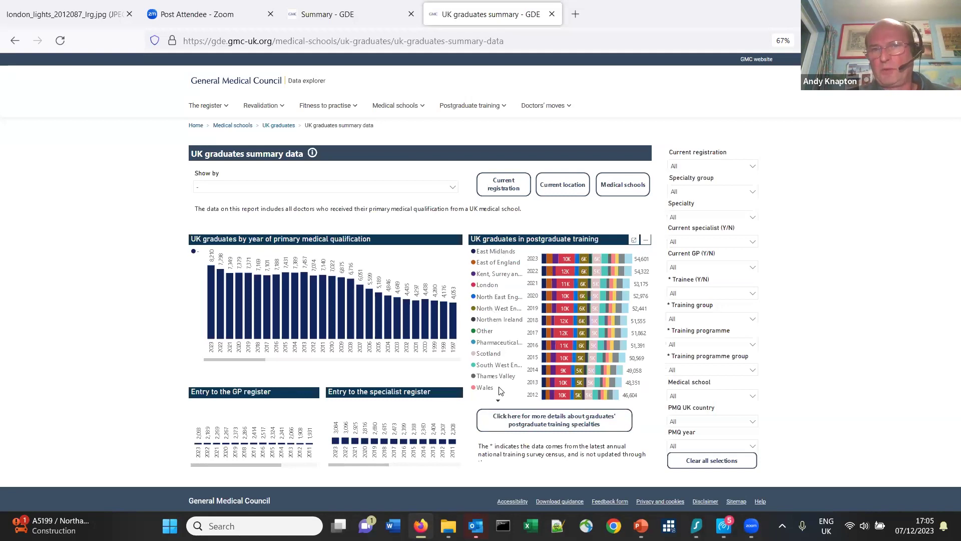
- Break down the UK graduates summary by Gender and open the related Current location report
left_click(454, 188)
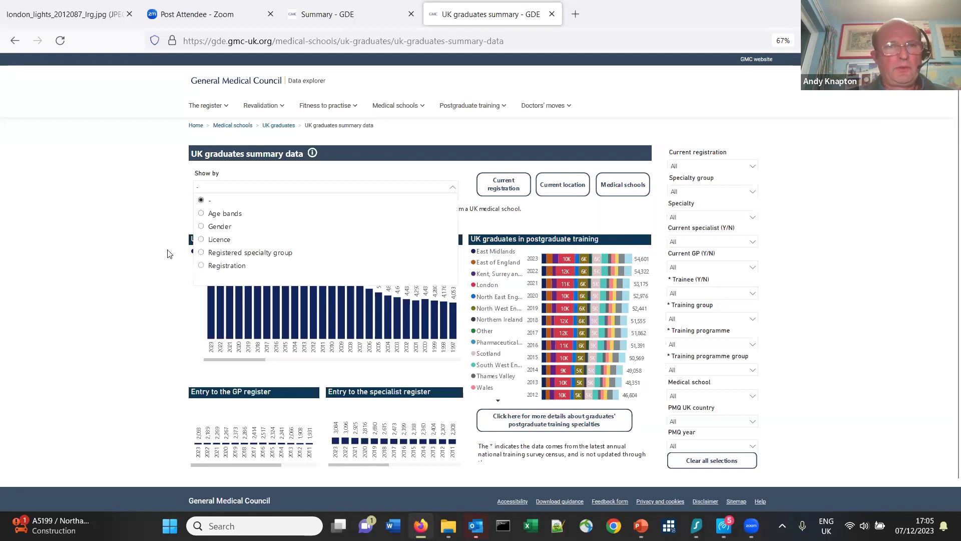
left_click(222, 227)
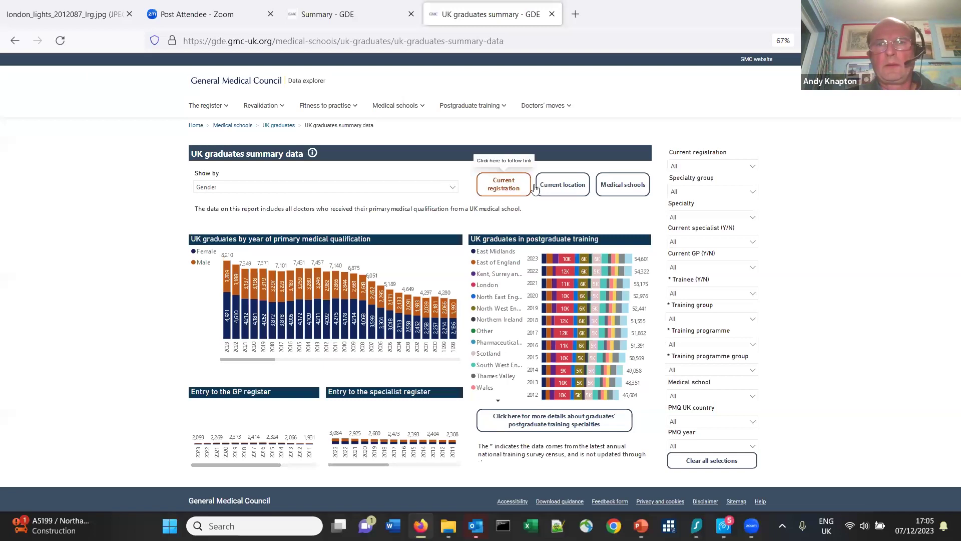
left_click(563, 189)
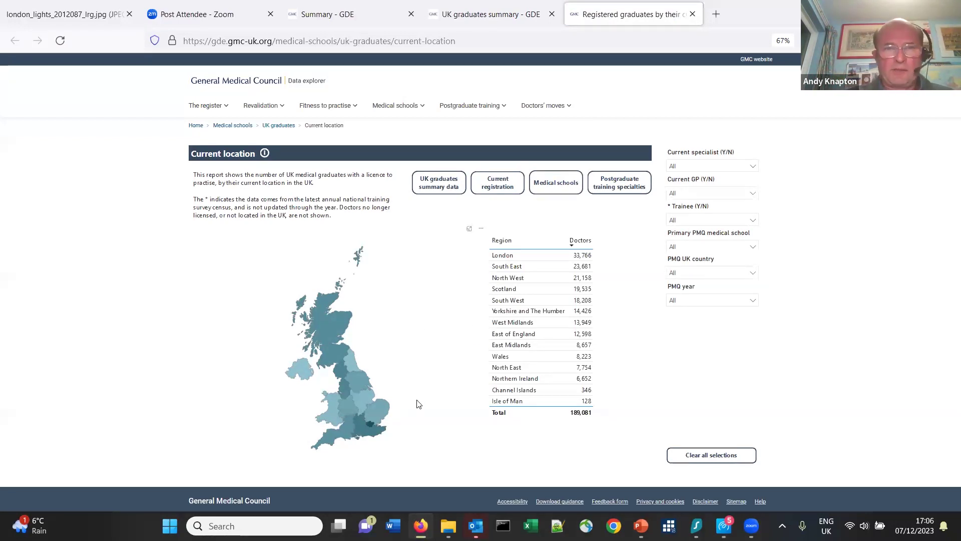
mouse_move(374, 425)
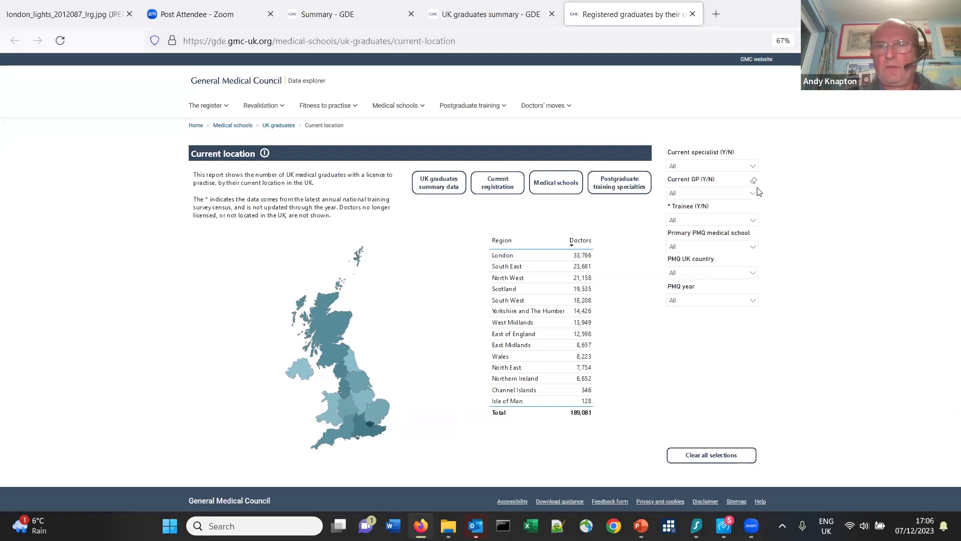
- Filter the Current location report to the University of East Anglia as primary PMQ medical school and inspect Scotland on the map
left_click(753, 246)
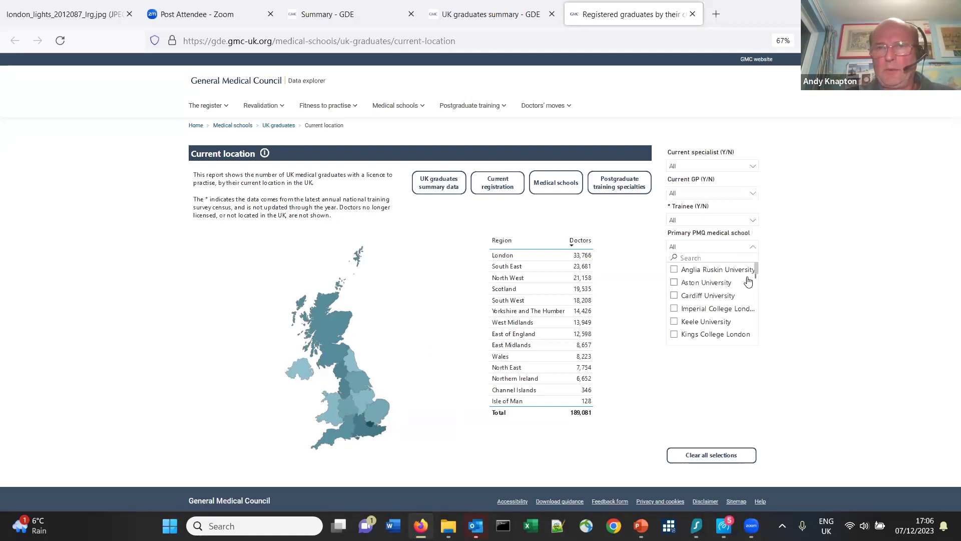
scroll(728, 294, "down", 3)
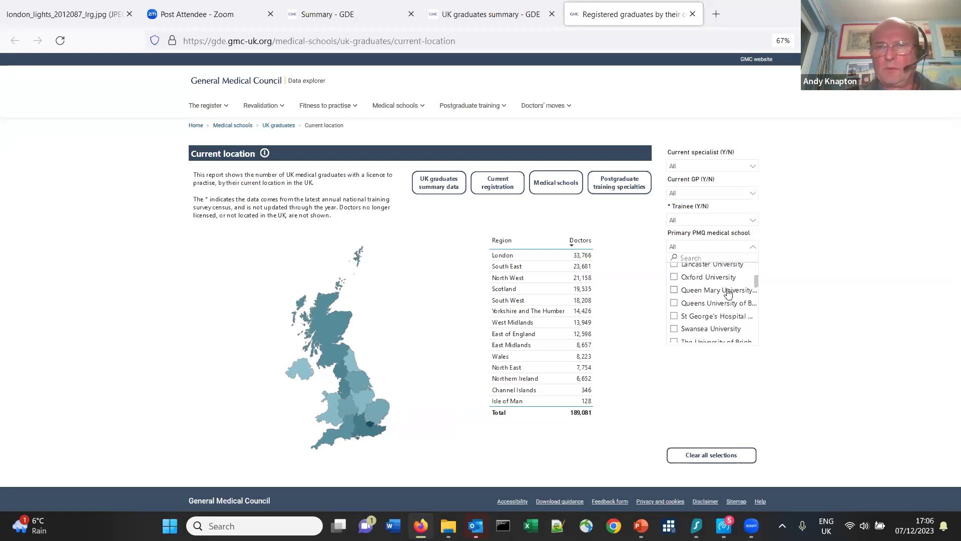
scroll(729, 290, "down", 3)
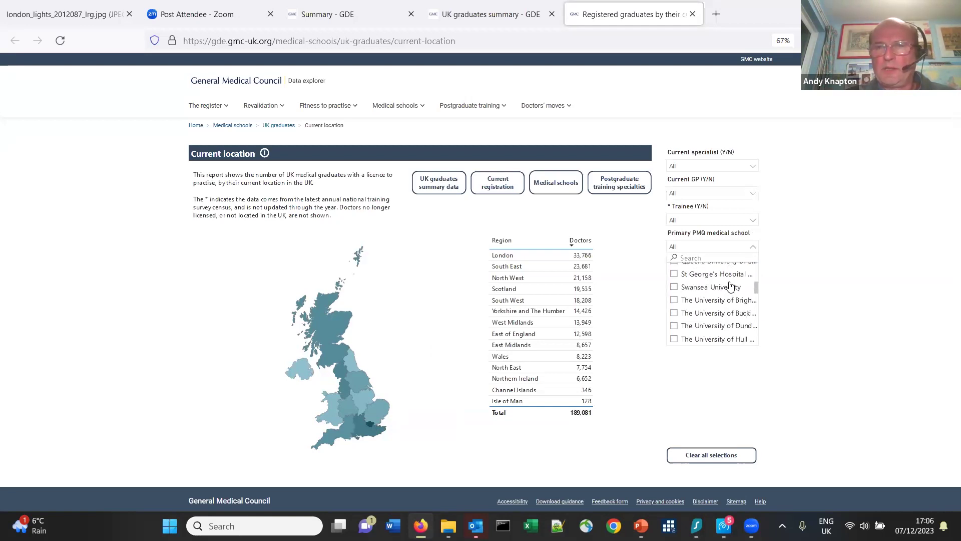
scroll(735, 281, "down", 3)
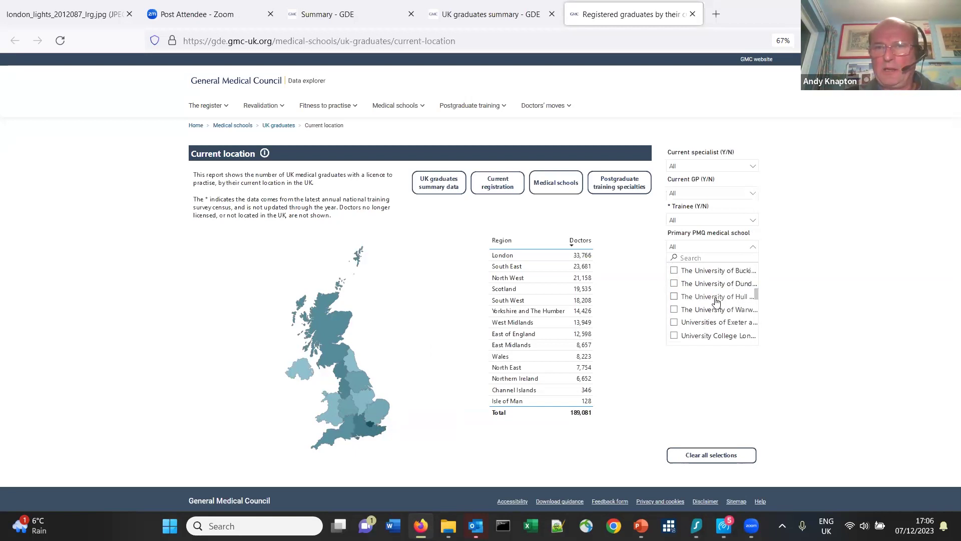
scroll(716, 301, "down", 1)
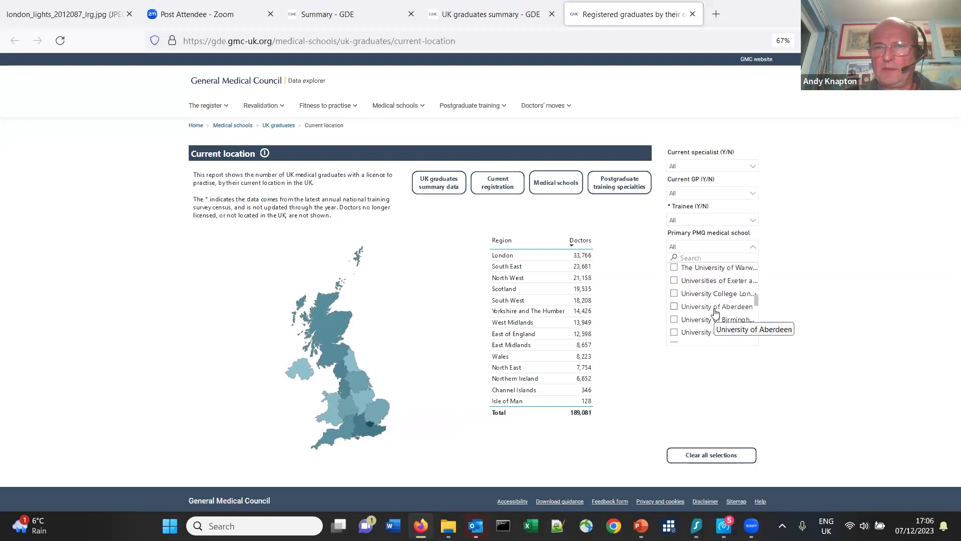
scroll(714, 304, "down", 2)
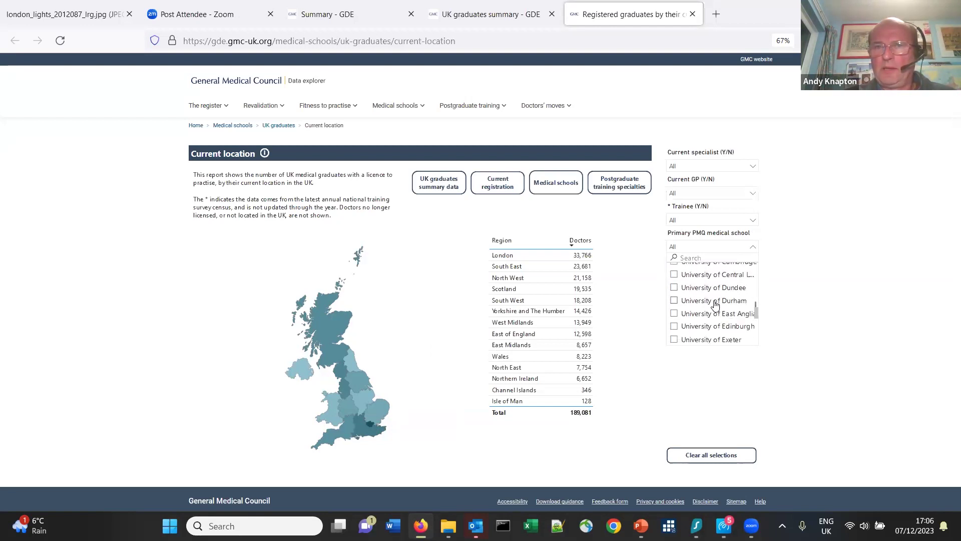
left_click(674, 313)
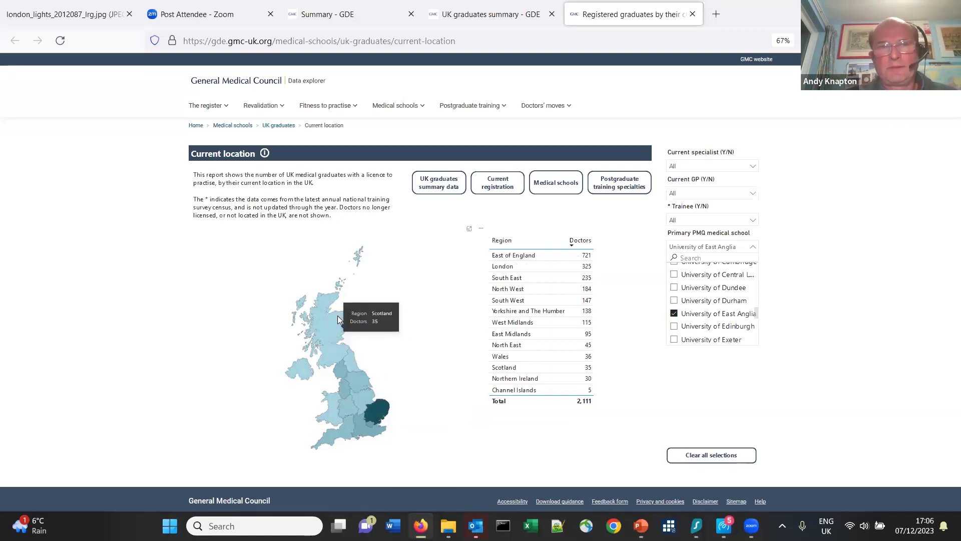
mouse_move(326, 320)
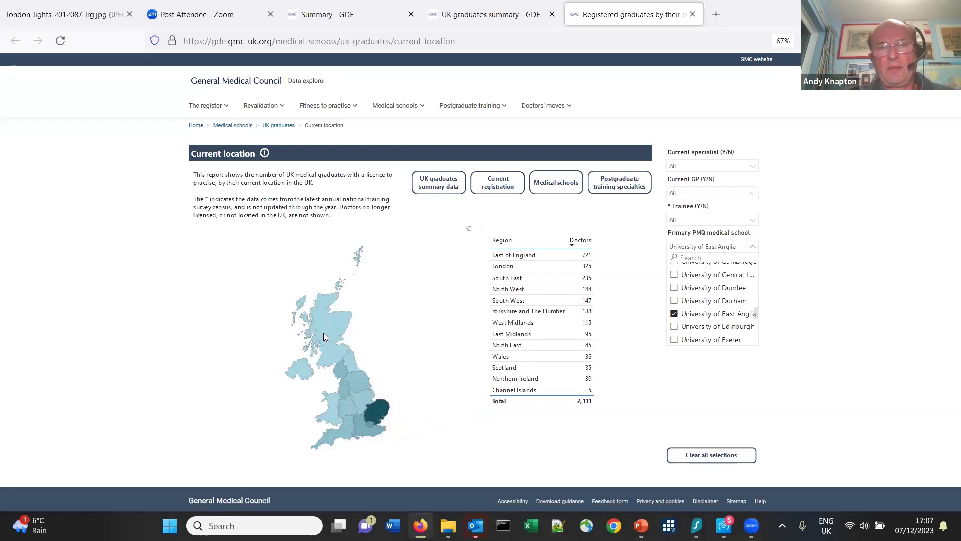
- Replace the University of East Anglia filter with the University of Hull medical school and inspect Yorkshire and The Humber on the map
left_click(675, 314)
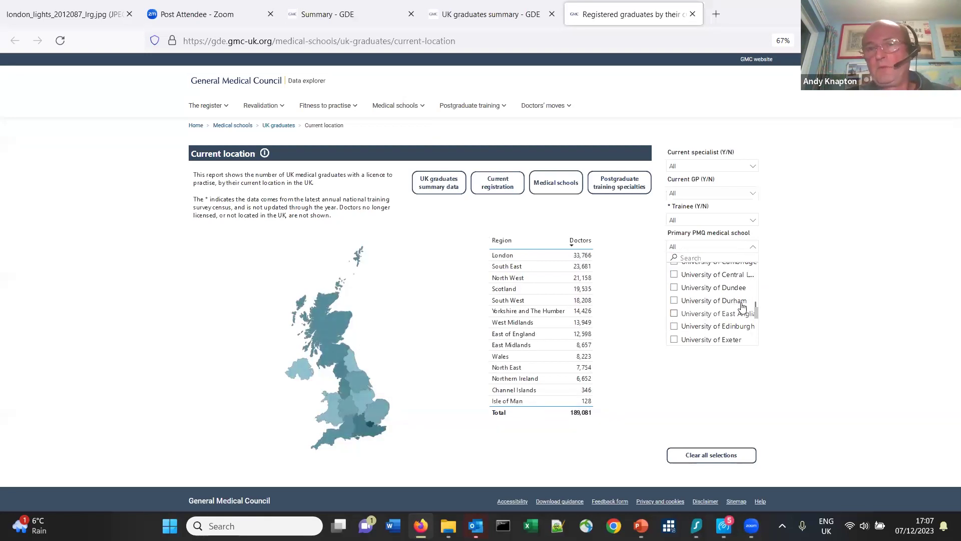
mouse_move(756, 310)
left_mouse_down()
mouse_move(757, 273)
mouse_move(761, 294)
left_mouse_up()
left_click(674, 303)
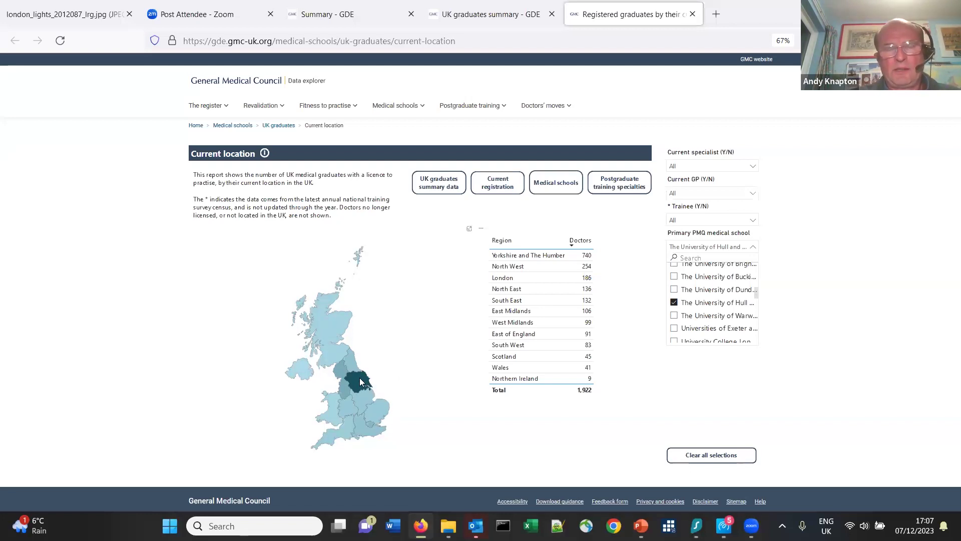
mouse_move(360, 381)
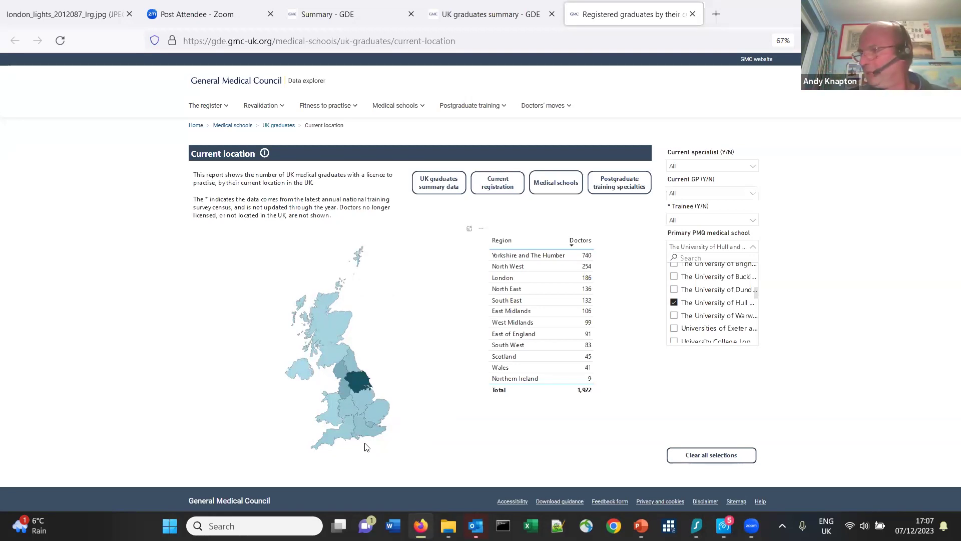
- Open the Medical schools report from the Distance from training data on doctors' moves
left_click(548, 106)
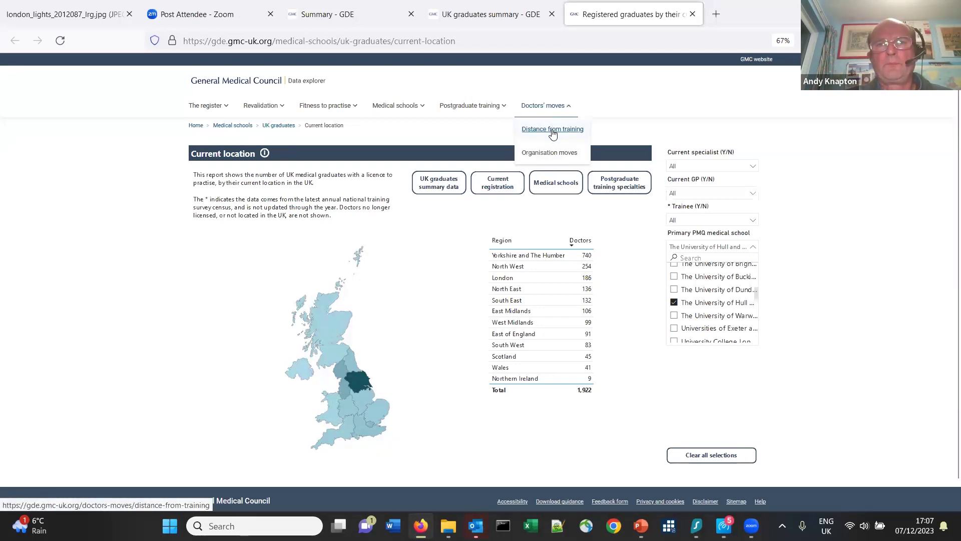
left_click(553, 131)
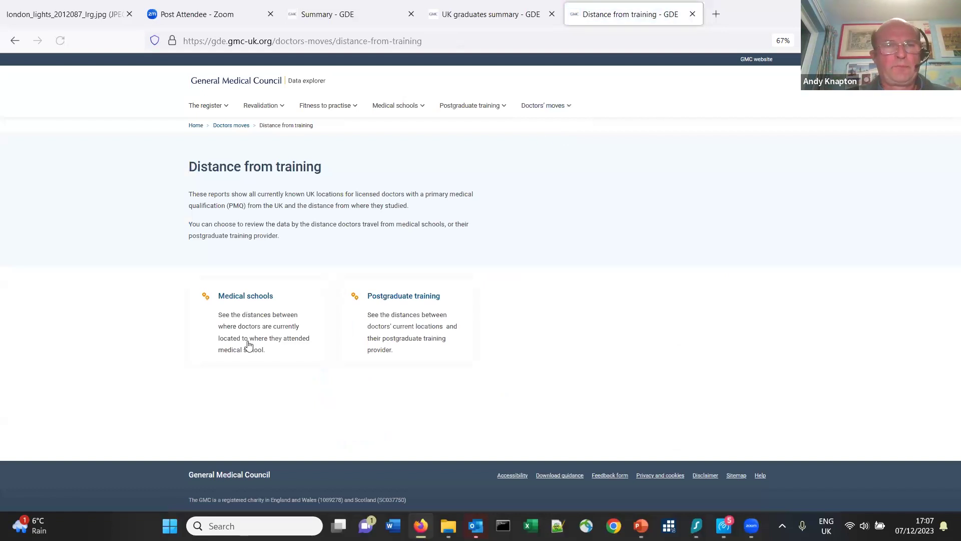
left_click(257, 303)
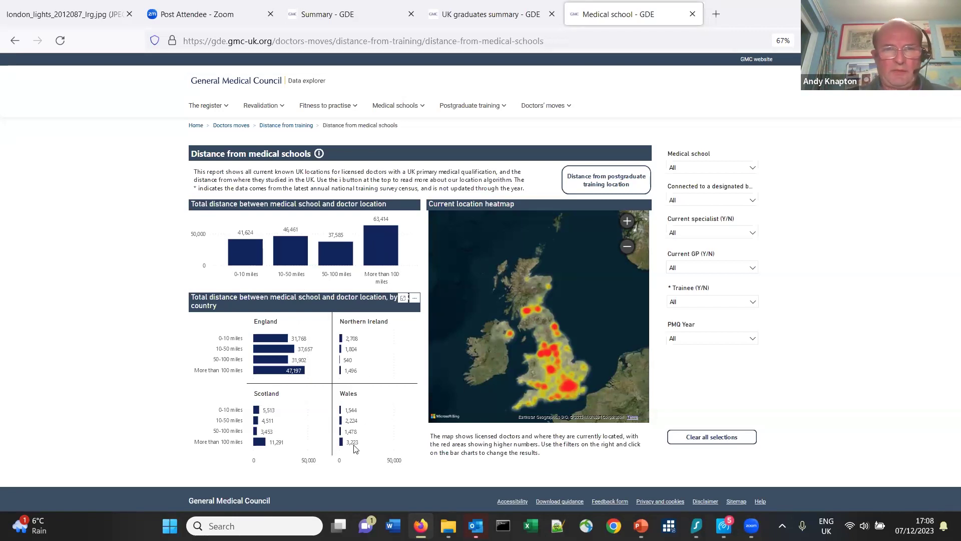
- Filter the distance report to the University of Edinburgh and inspect Scotland's 10-50 miles bar
left_click(754, 170)
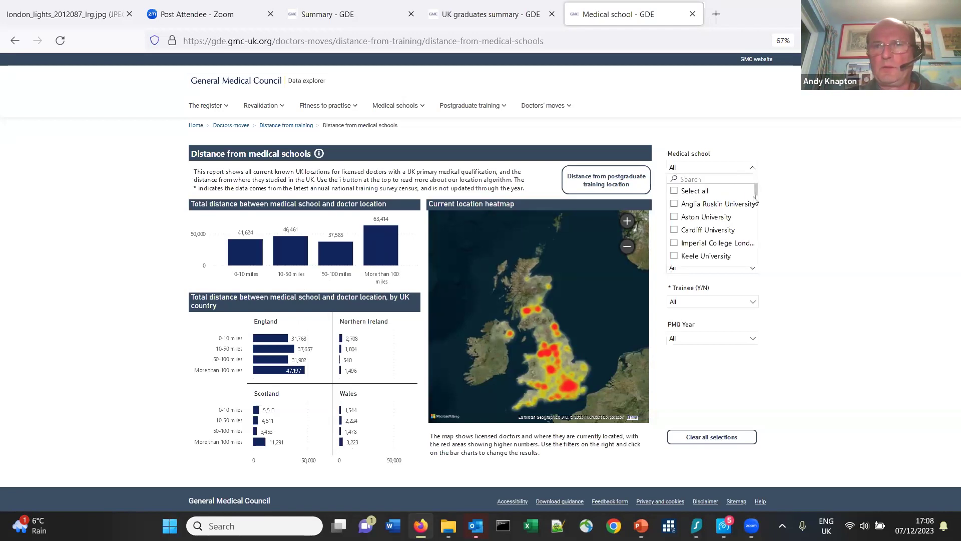
left_click_drag(754, 195, 756, 232)
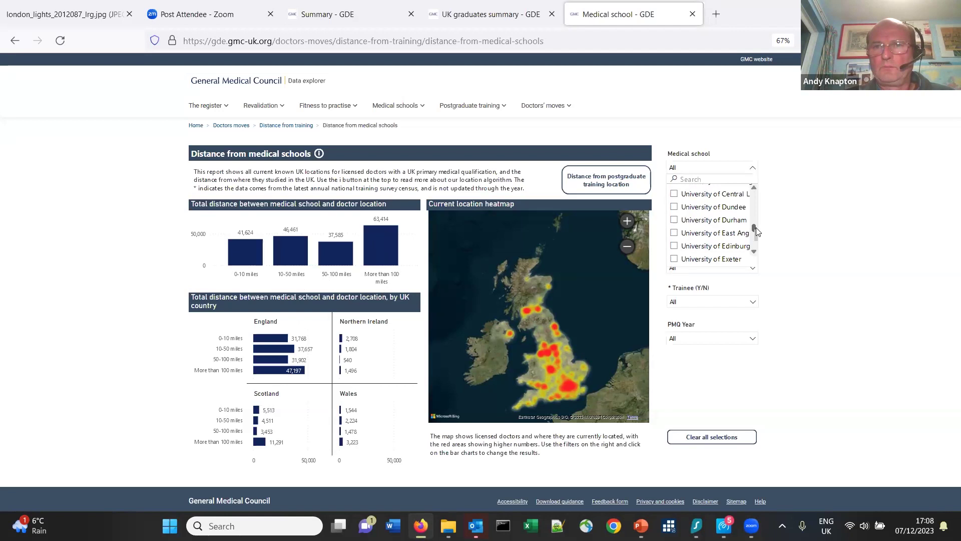
left_click(674, 248)
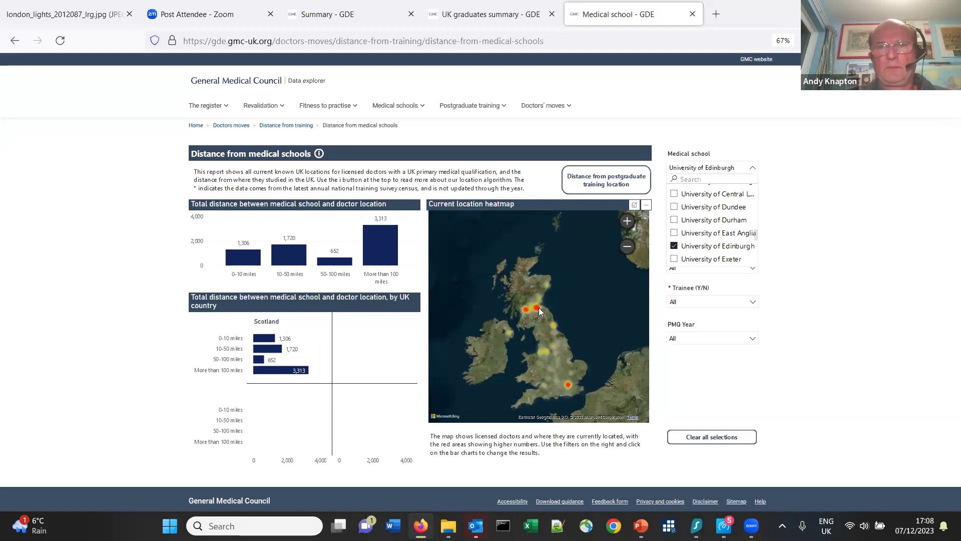
mouse_move(278, 352)
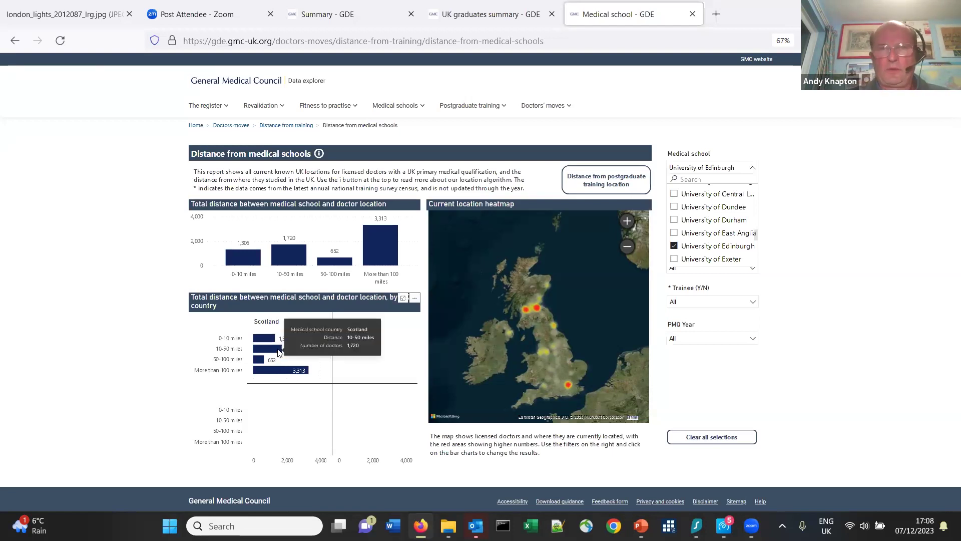
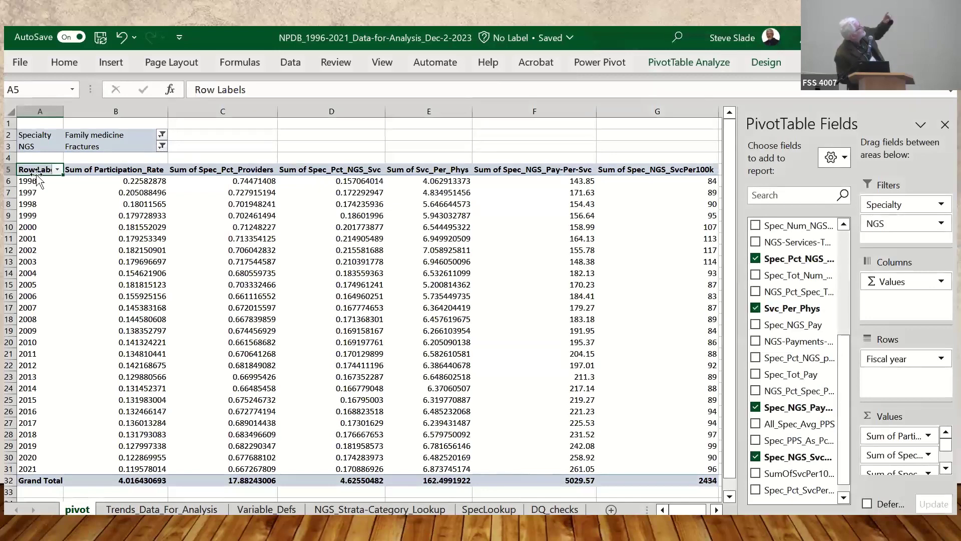
- Filter the pivot table's fiscal years to exclude 1996 through 2009, keeping 2010 to 2021
left_click(57, 169)
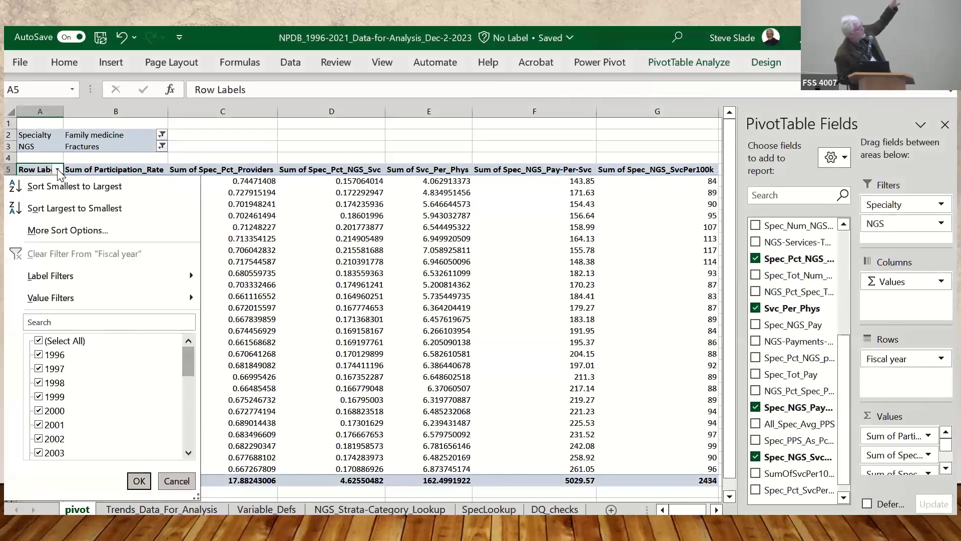
left_click(38, 354)
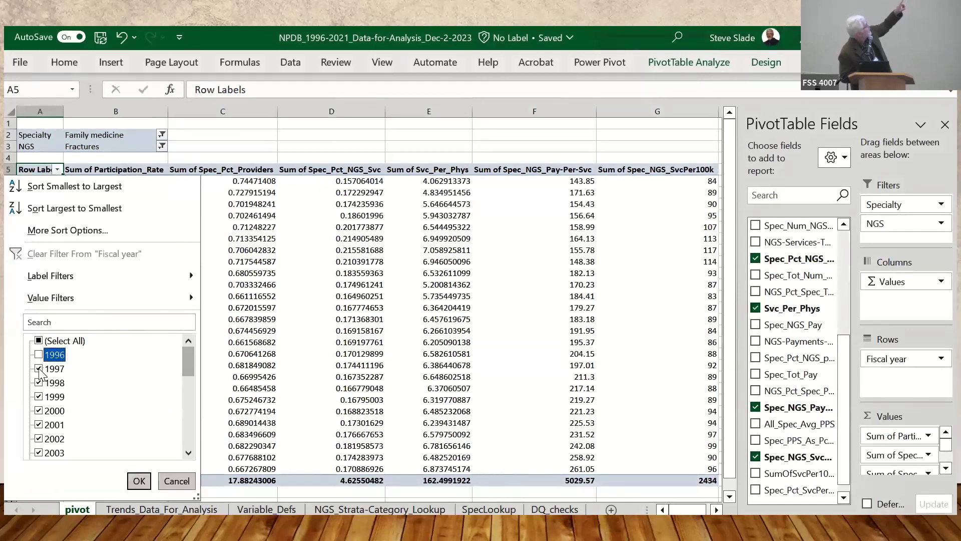
left_click(39, 369)
left_click(39, 383)
left_click(38, 396)
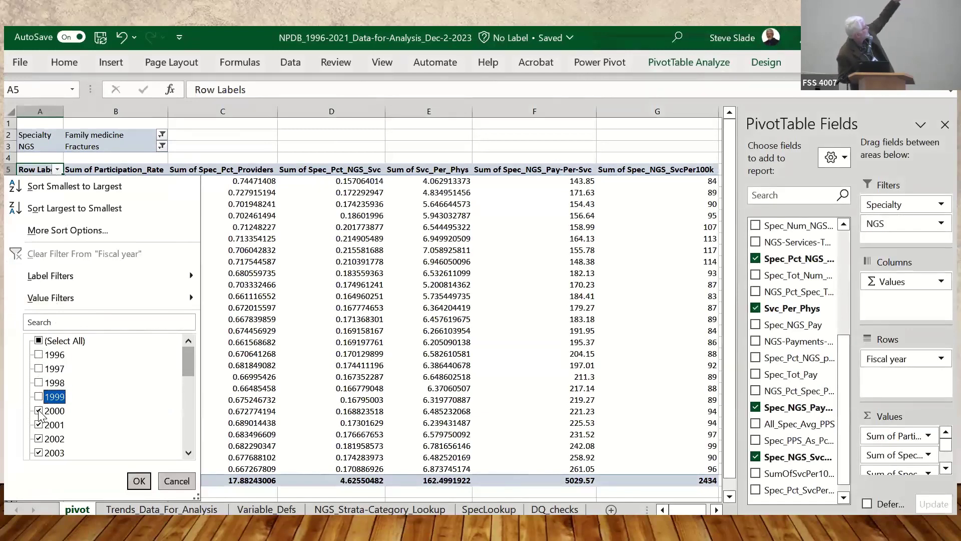
left_click(39, 411)
left_click(38, 424)
left_click(39, 439)
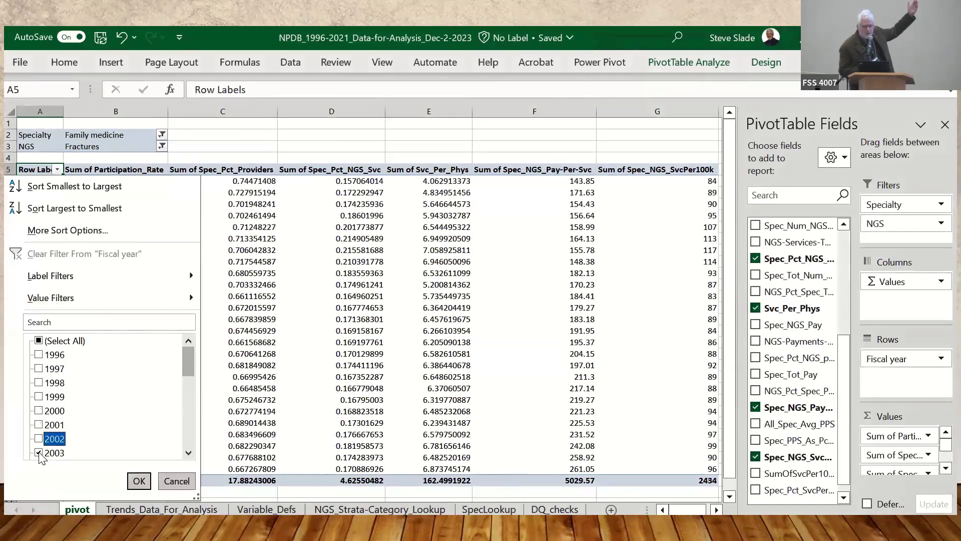
left_click(39, 453)
left_click_drag(188, 362, 186, 381)
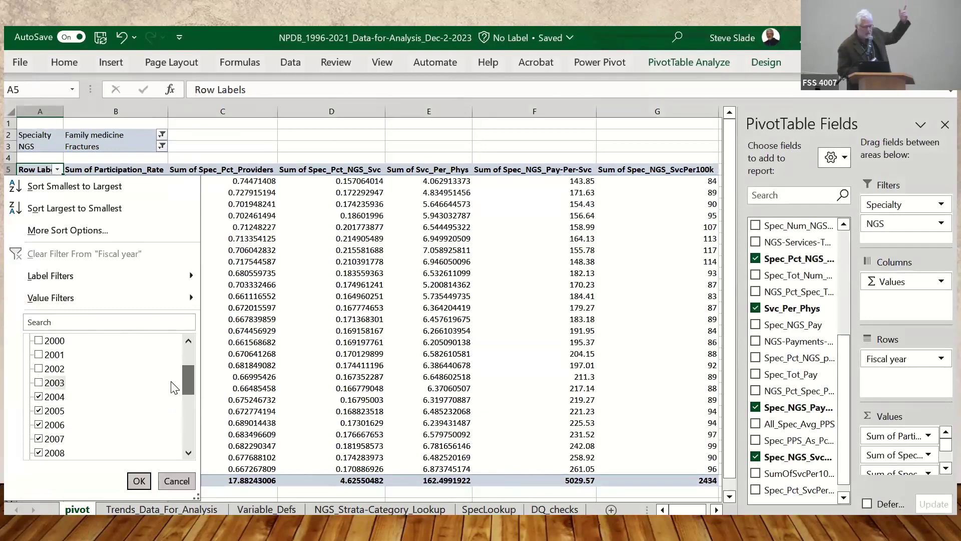
left_click(38, 396)
left_click(38, 411)
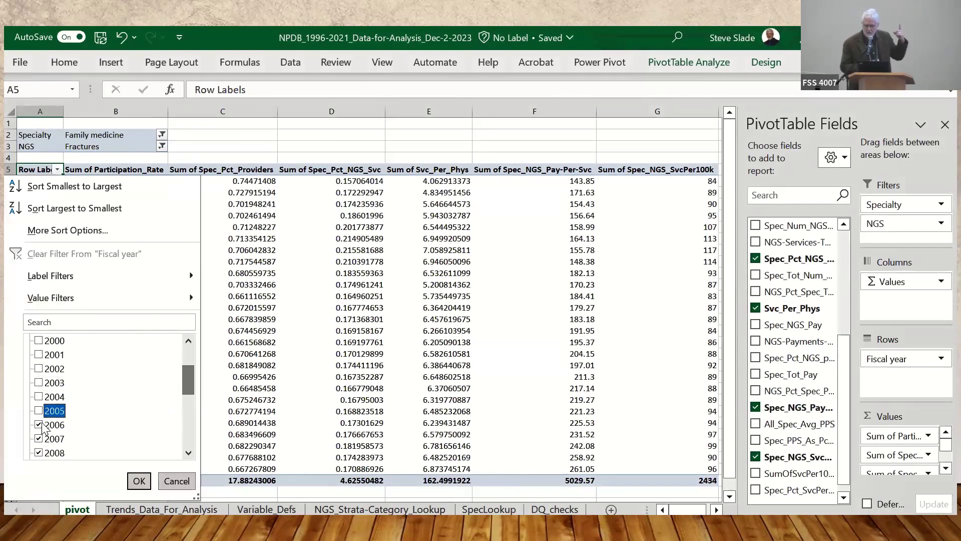
left_click(39, 424)
left_click(39, 439)
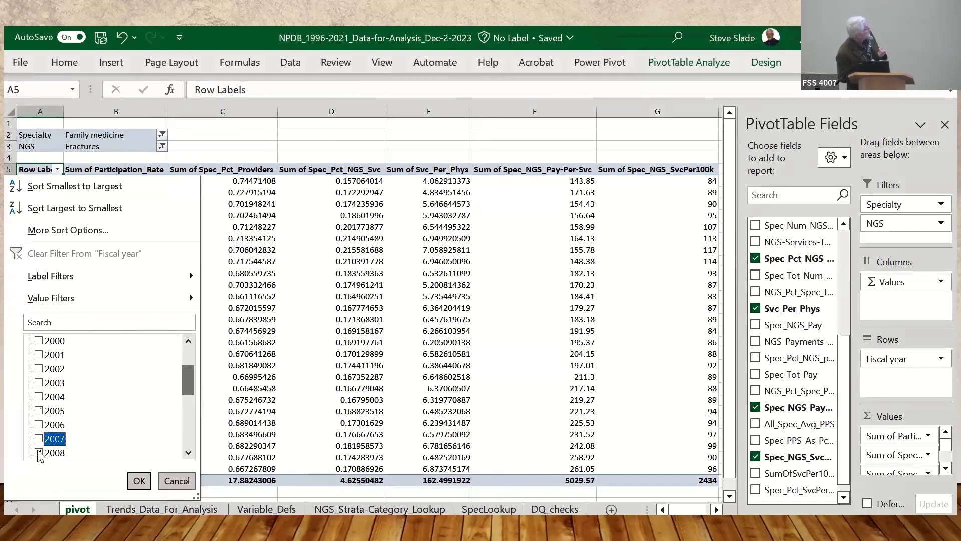
left_click(39, 452)
left_click(189, 453)
left_click(188, 452)
left_click(188, 452)
left_click(188, 453)
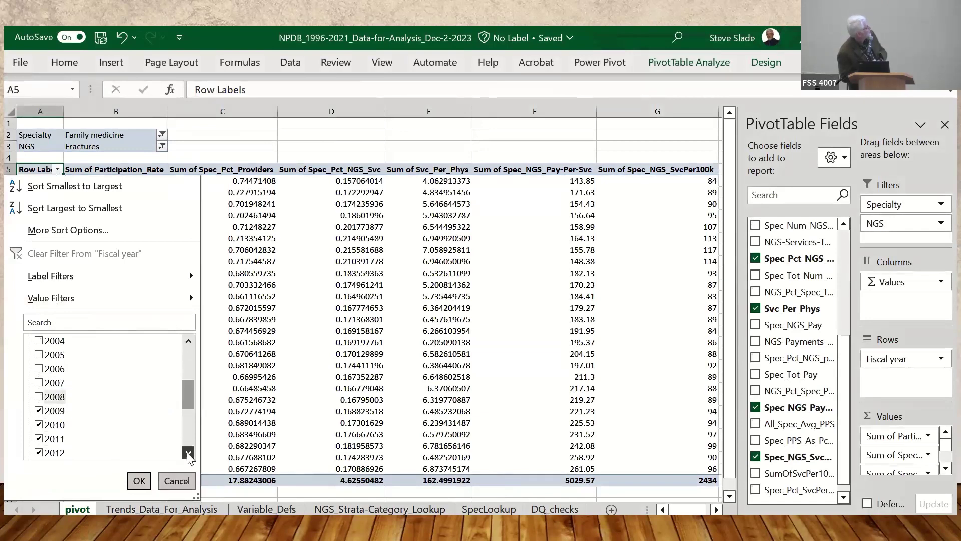
left_click(39, 410)
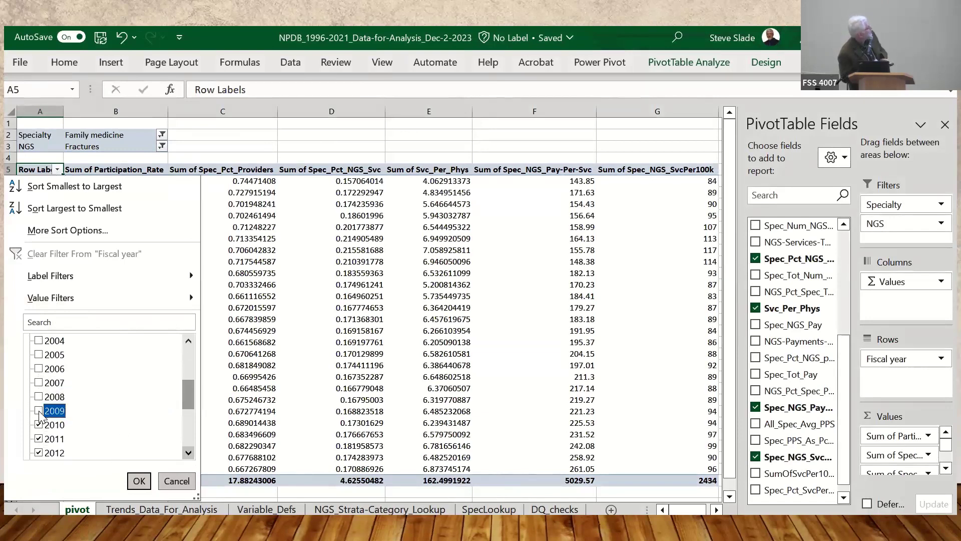
left_click(138, 480)
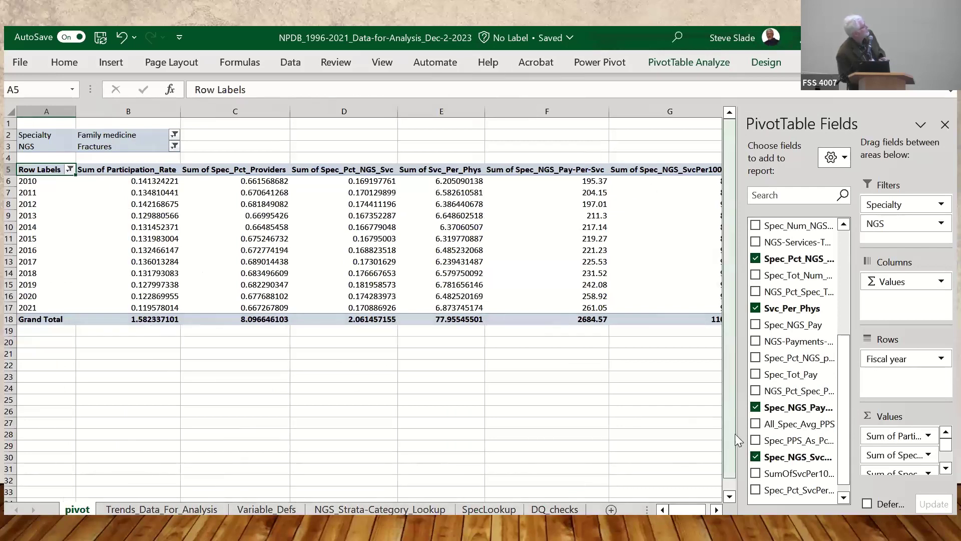
- Remove Spec_NGS_SvcPer100k, Spec_NGS_Pay-Per-Svc, Svc_Per_Phys, Spec_Pct_NGS_Svc and Spec_Pct_Providers from the pivot table's values, keeping only Participation_Rate
left_click(756, 457)
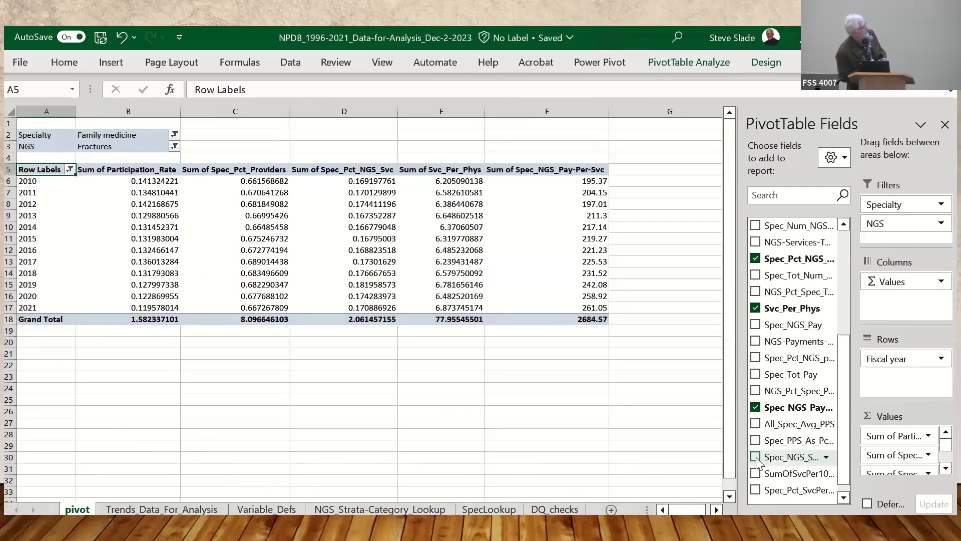
left_click(755, 408)
scroll(762, 414, "down", 1)
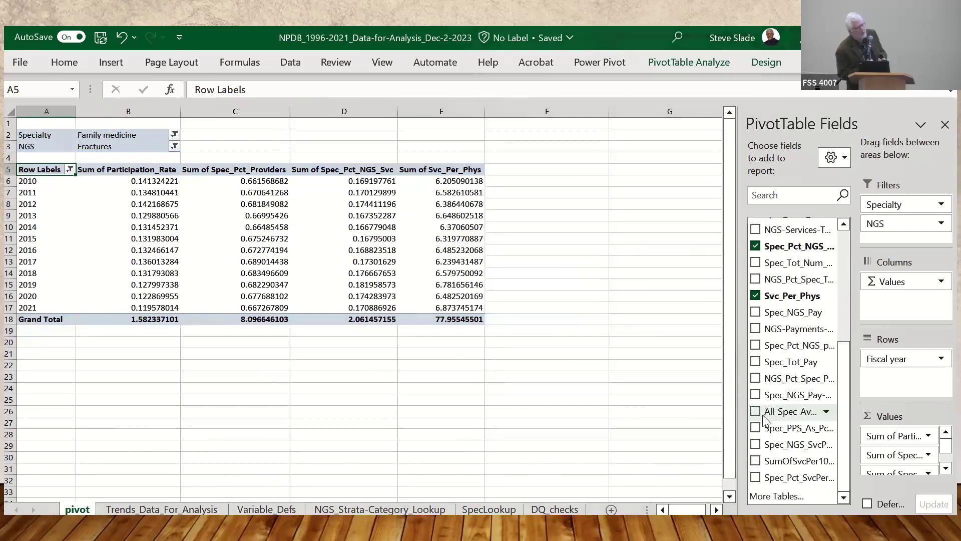
left_click(756, 296)
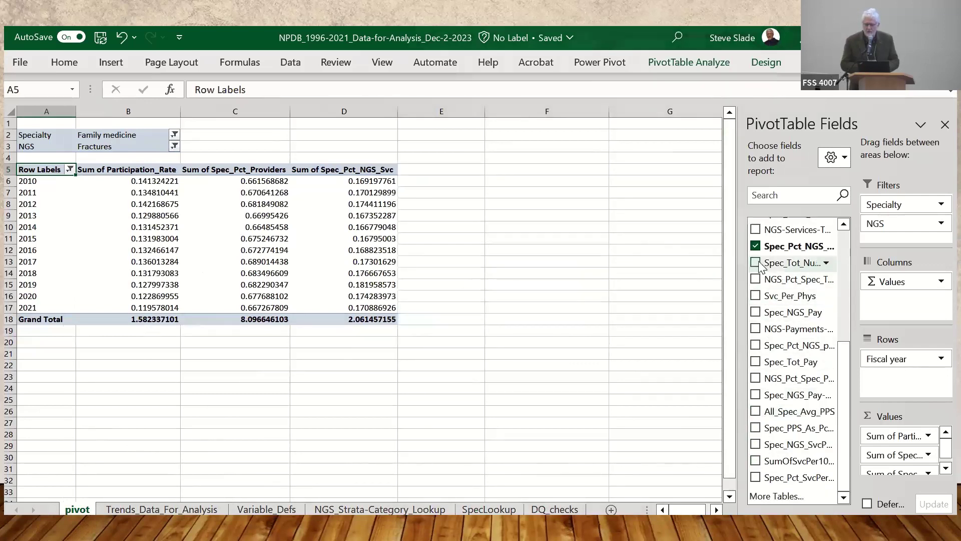
left_click(755, 246)
scroll(766, 280, "up", 3)
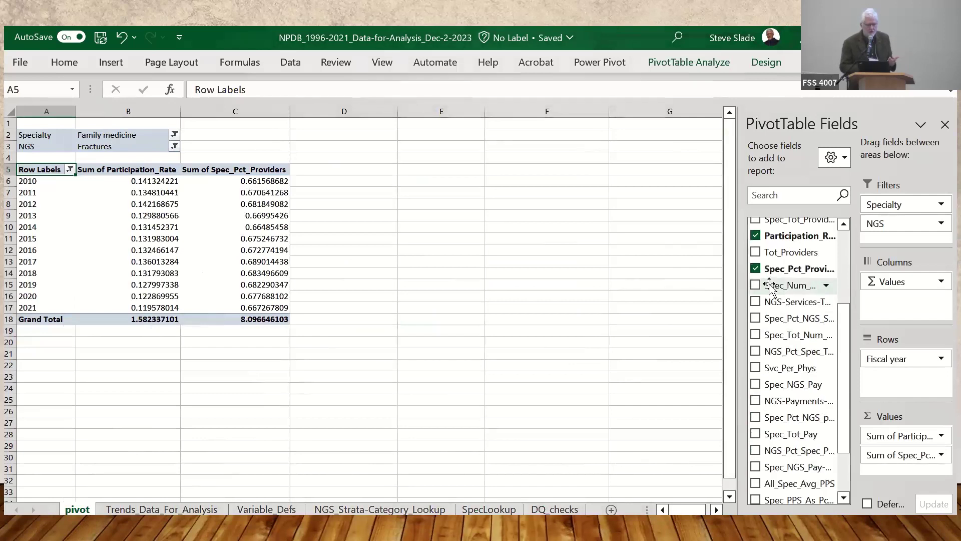
scroll(769, 290, "up", 1)
left_click(755, 304)
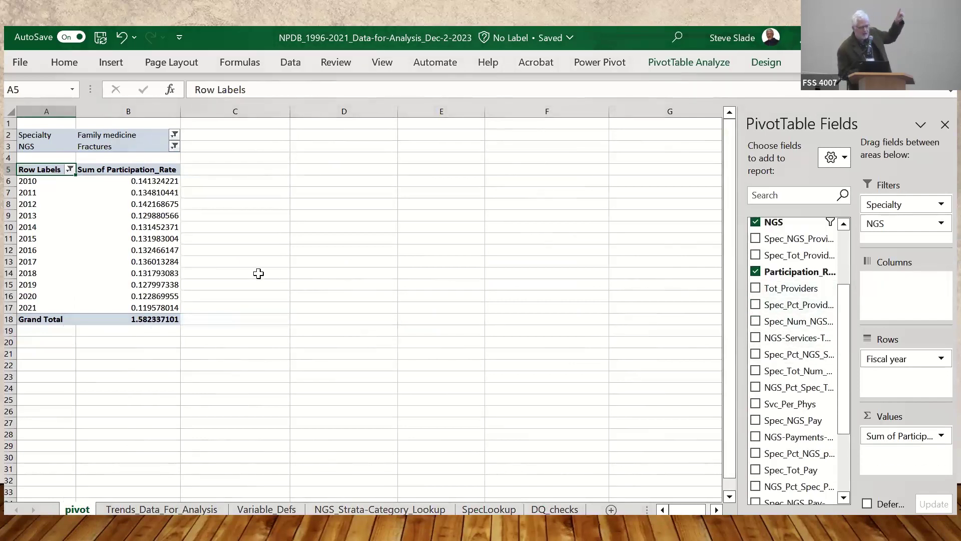
- Move the NGS field from the pivot table's filters to its columns
scroll(781, 255, "up", 2)
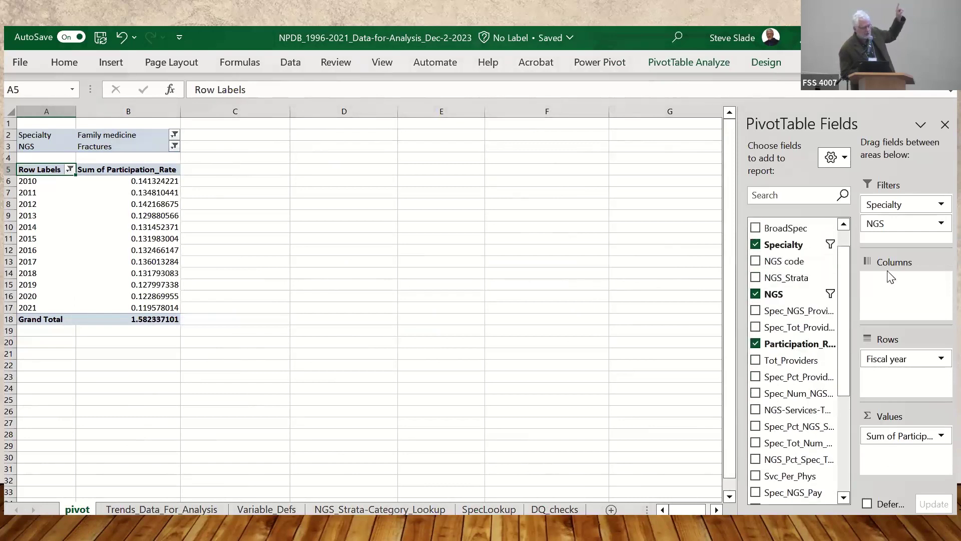
left_click(888, 226)
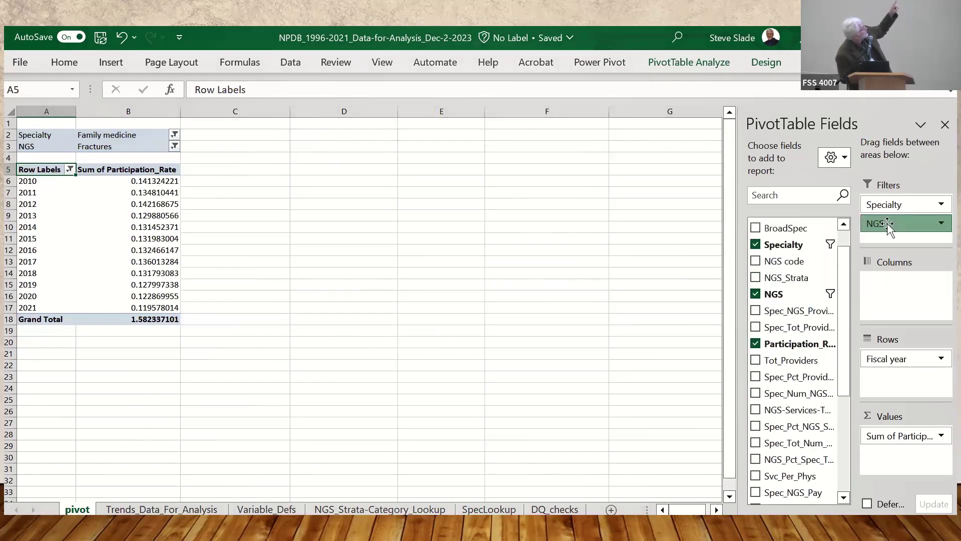
left_click_drag(888, 226, 900, 282)
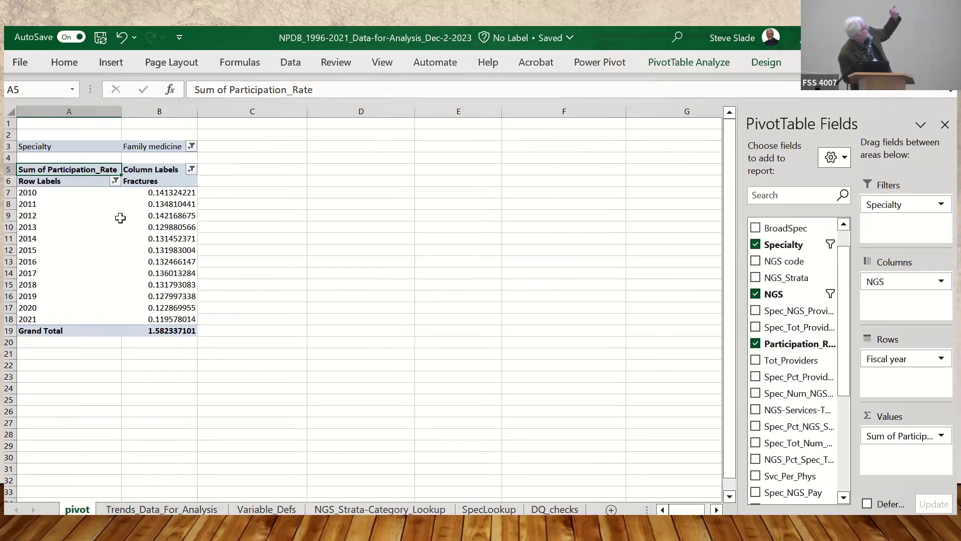
- Include Allergy/hyposensitization and Cryotherapy alongside Fractures in the NGS column filter selection
left_click(192, 170)
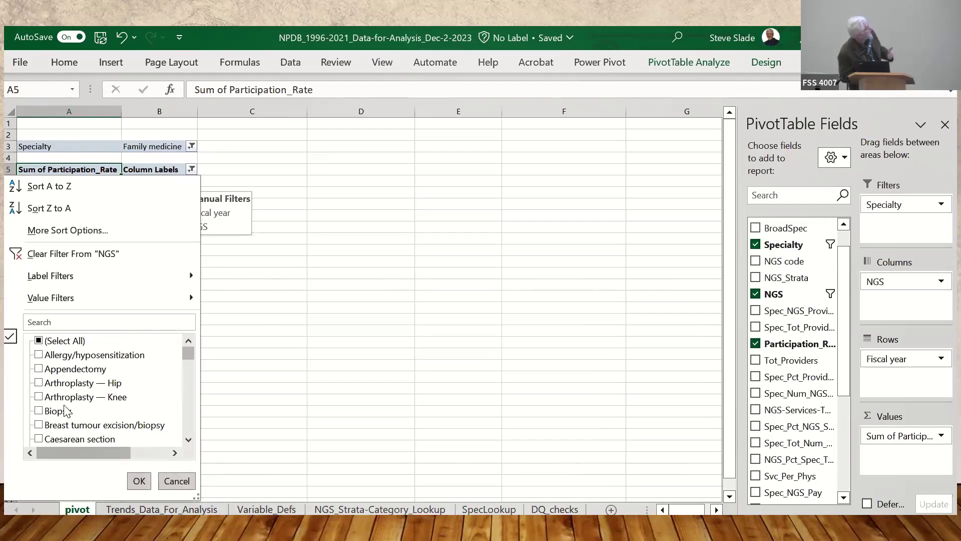
left_click(39, 356)
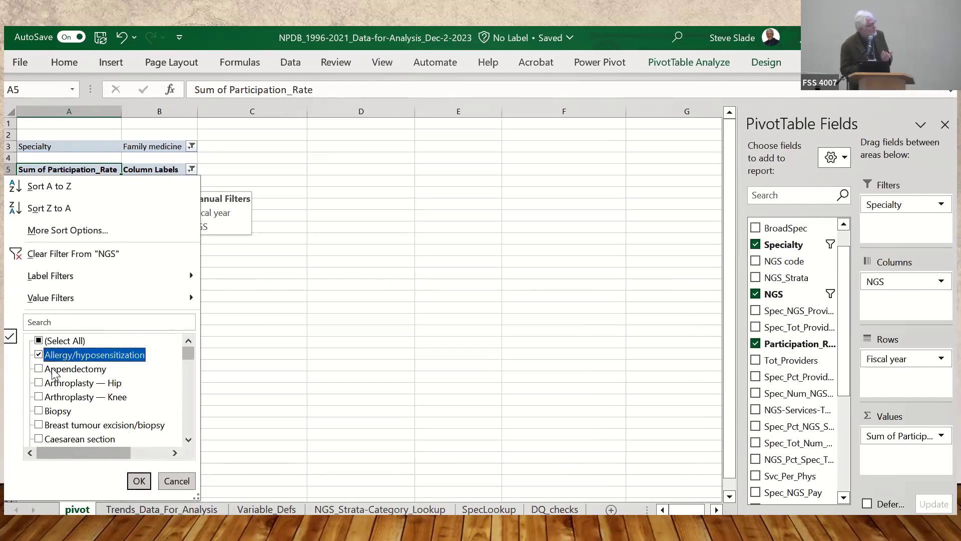
left_click(188, 440)
left_click(188, 439)
left_click(188, 440)
left_click(188, 439)
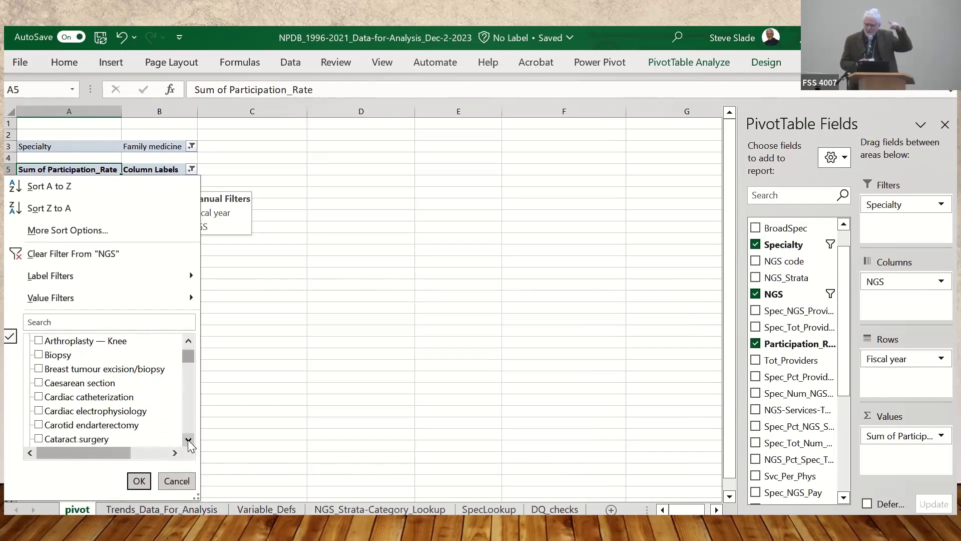
left_click(189, 439)
left_click(188, 439)
left_click(188, 439)
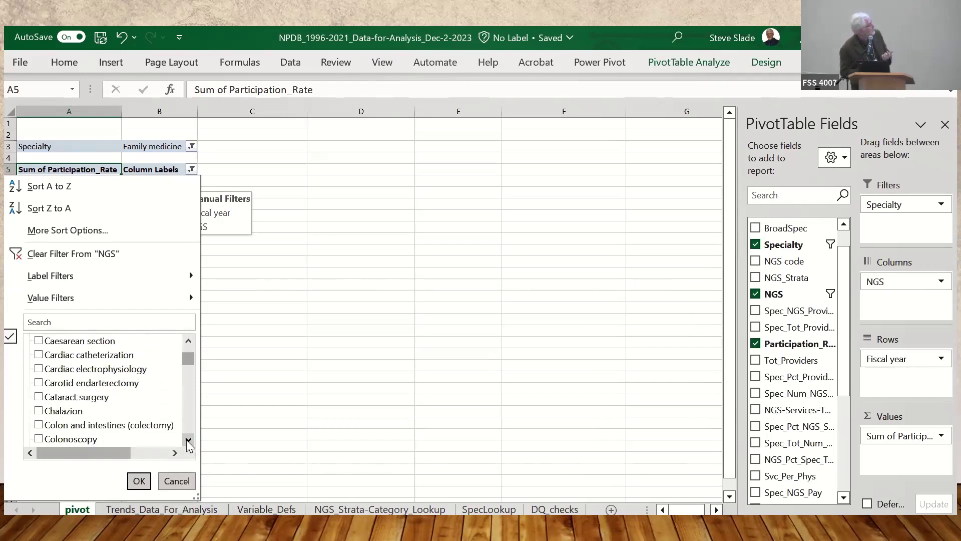
left_click(188, 440)
left_click(188, 440)
left_click(188, 440)
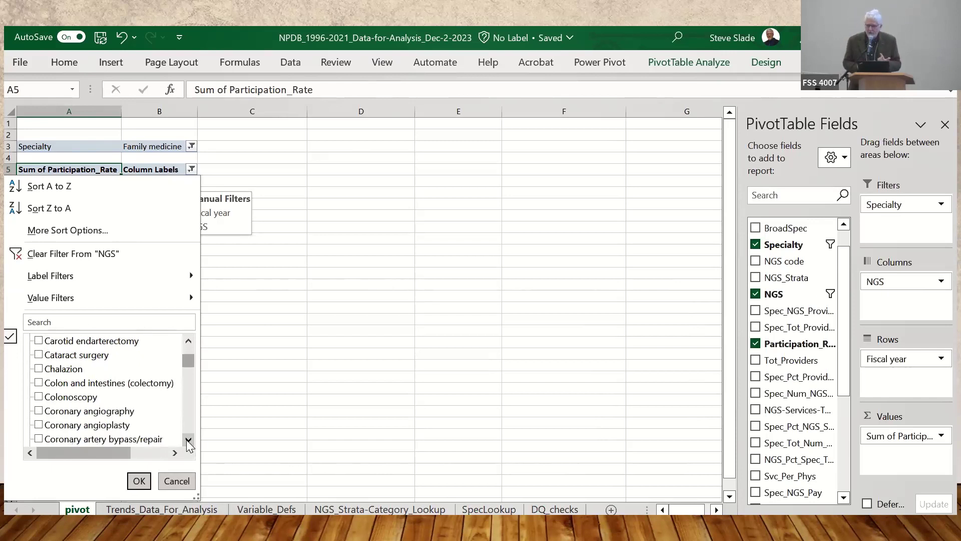
left_click(189, 440)
left_click(189, 439)
left_click(188, 440)
left_click(188, 439)
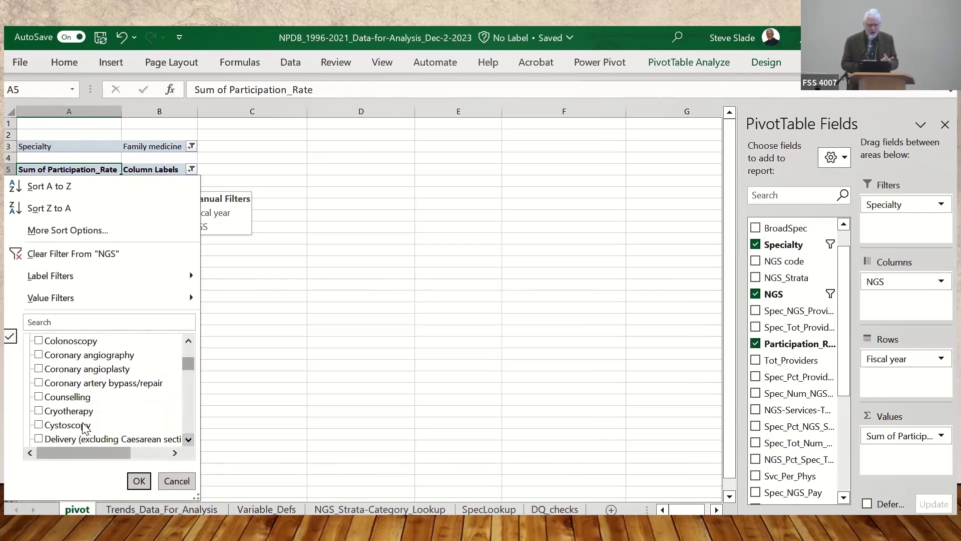
left_click(39, 411)
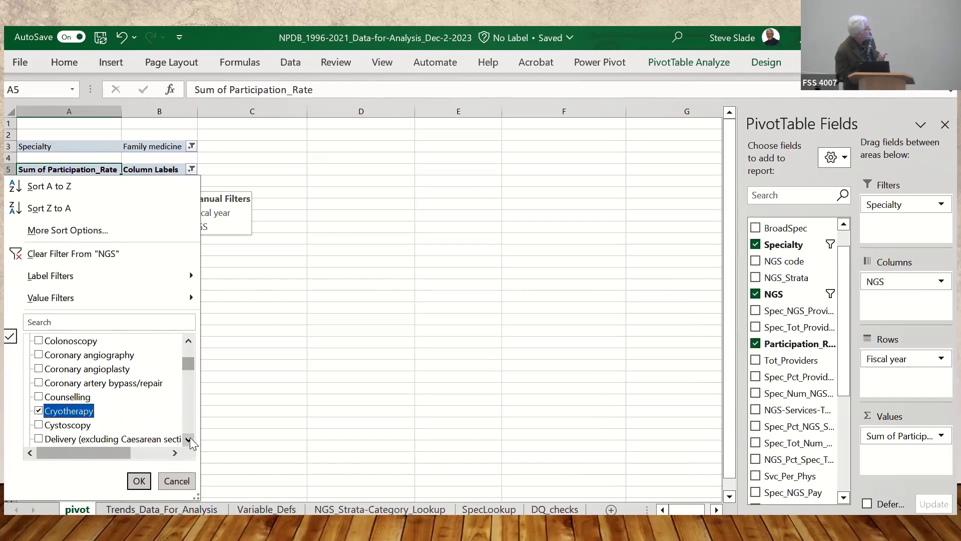
- Add "Excision, tumour, etc." and "Incision, abscess, etc." to the NGS column filter selection, keeping Fractures selected
scroll(192, 443, "down", 7)
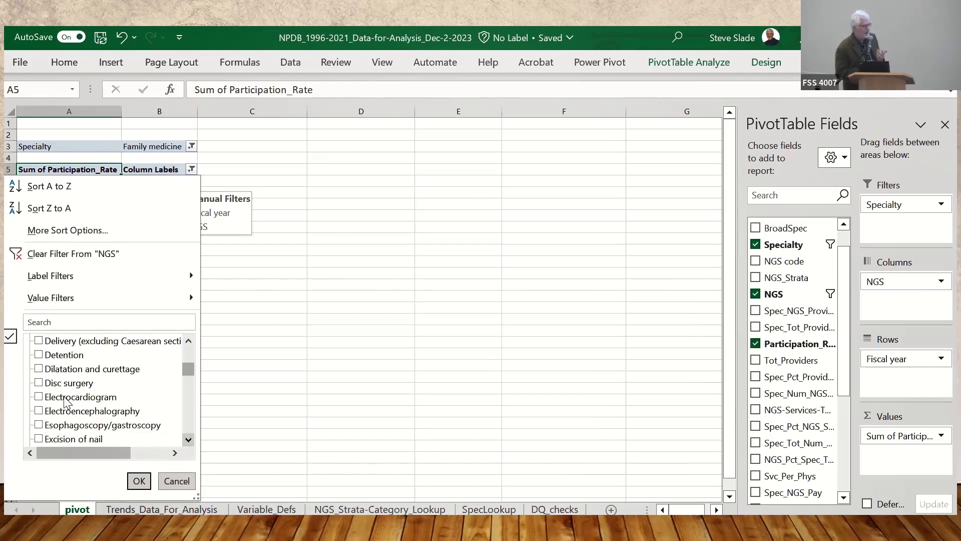
scroll(83, 430, "down", 1)
left_click(85, 426)
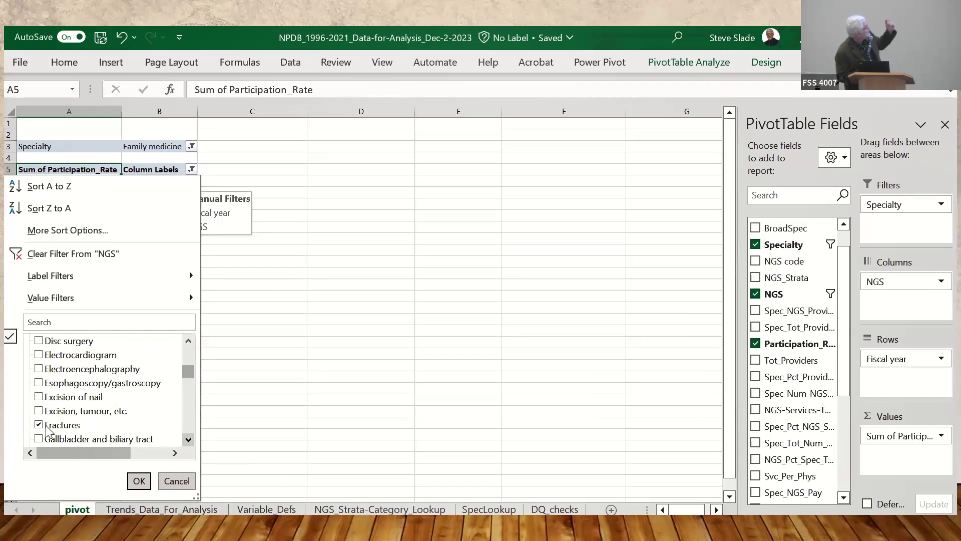
left_click(39, 411)
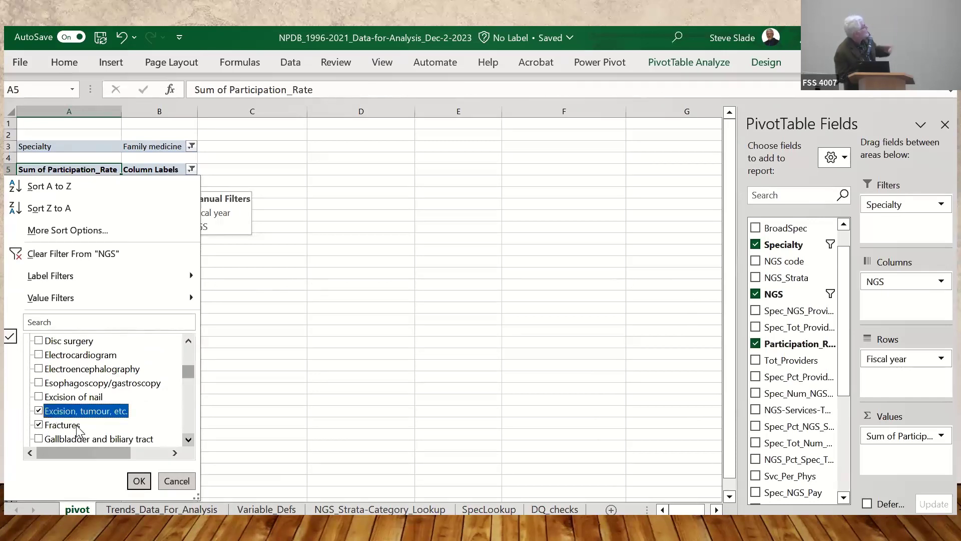
scroll(96, 419, "down", 3)
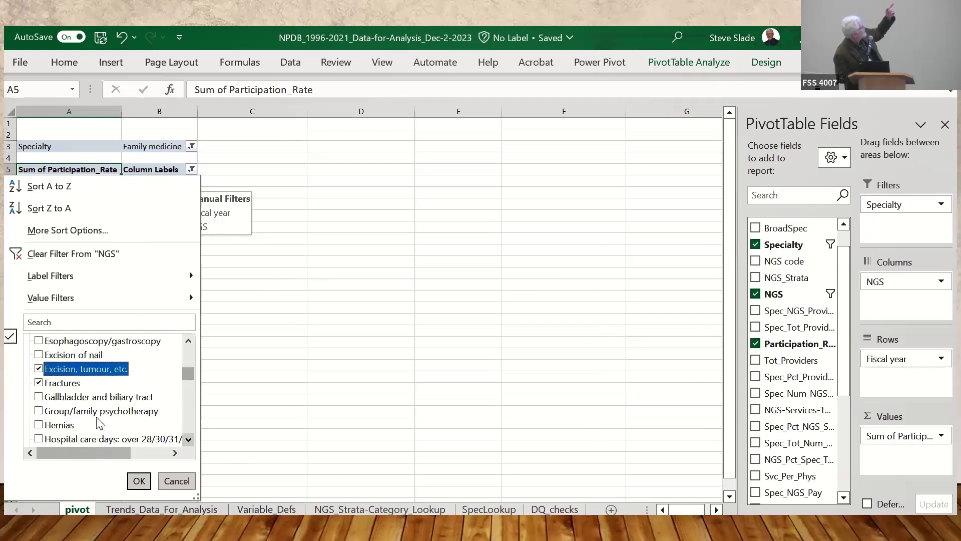
scroll(98, 423, "down", 1)
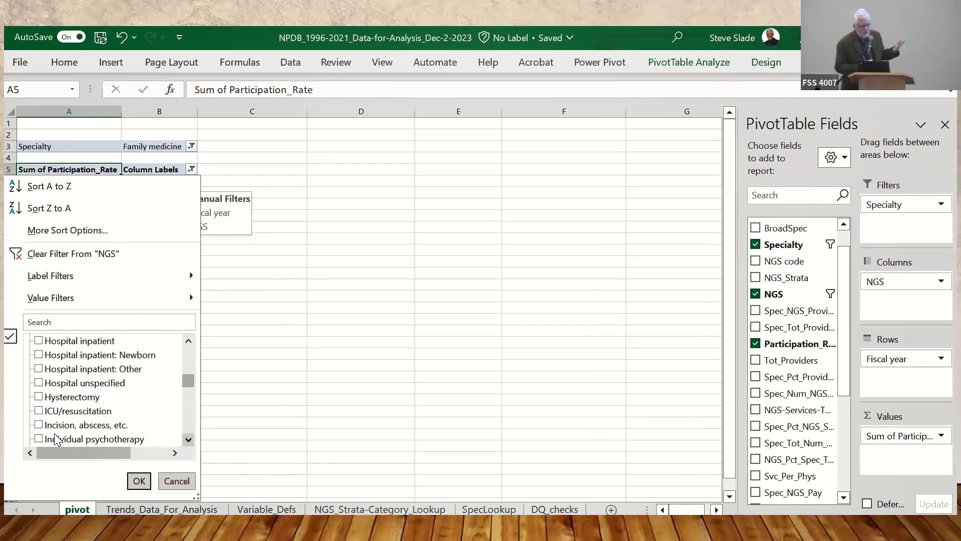
left_click(39, 425)
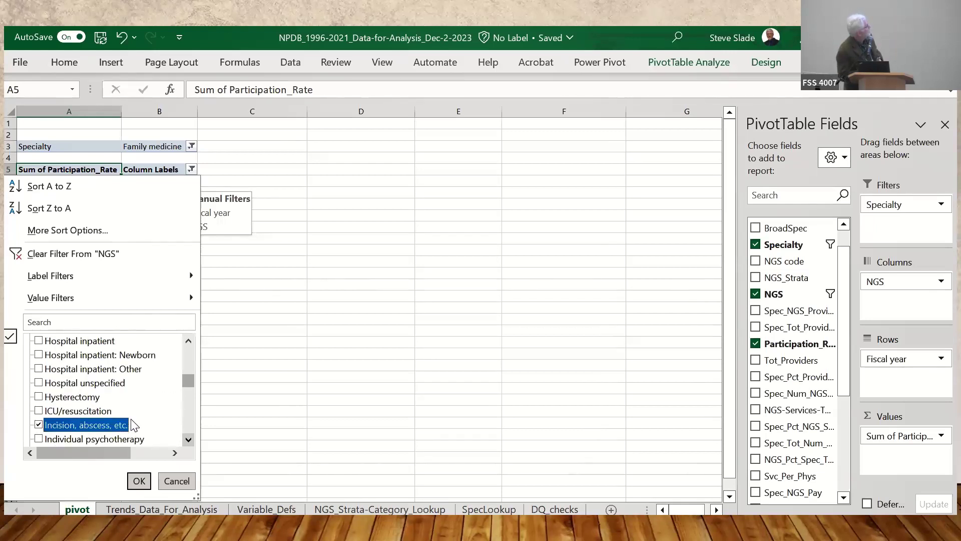
- Add Injection/aspiration of joint to the services selected in the pivot table's NGS column filter
scroll(133, 425, "down", 3)
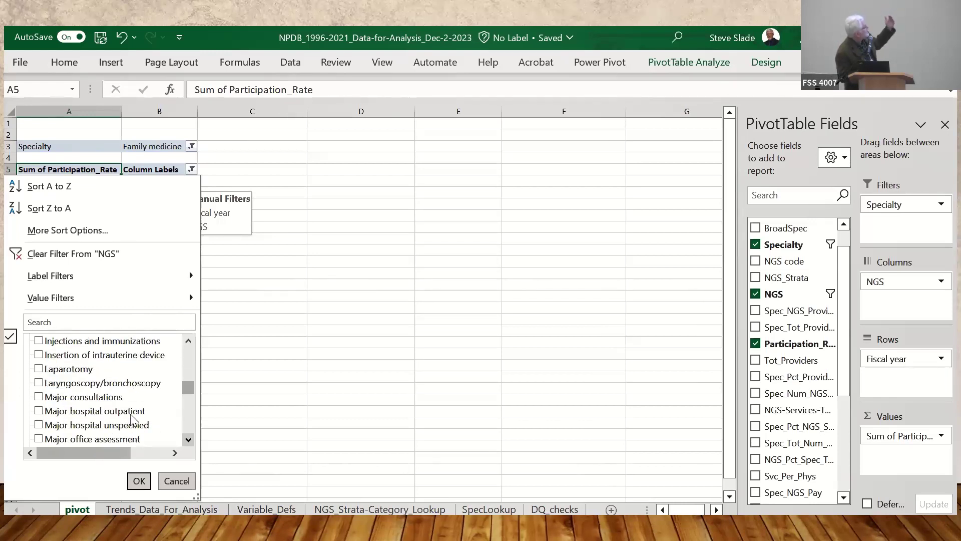
scroll(133, 419, "up", 1)
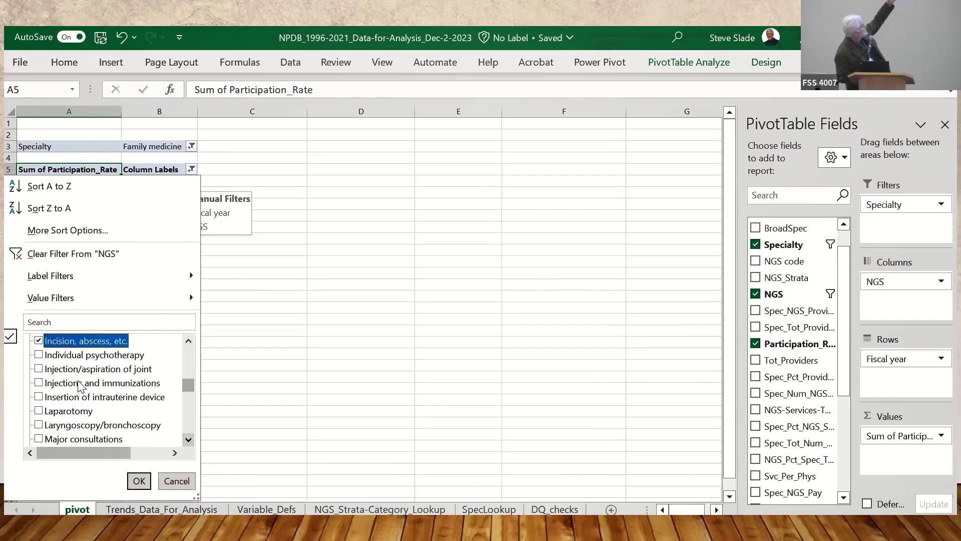
left_click(39, 370)
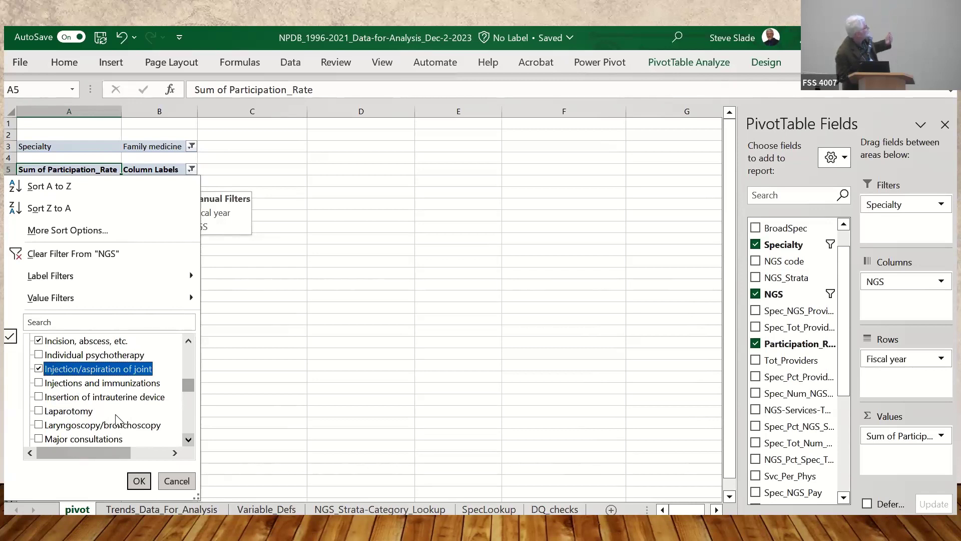
- Add Removal of foreign body and Suture wound to the NGS column filter selection and apply the filter
scroll(118, 419, "down", 2)
scroll(119, 419, "down", 9)
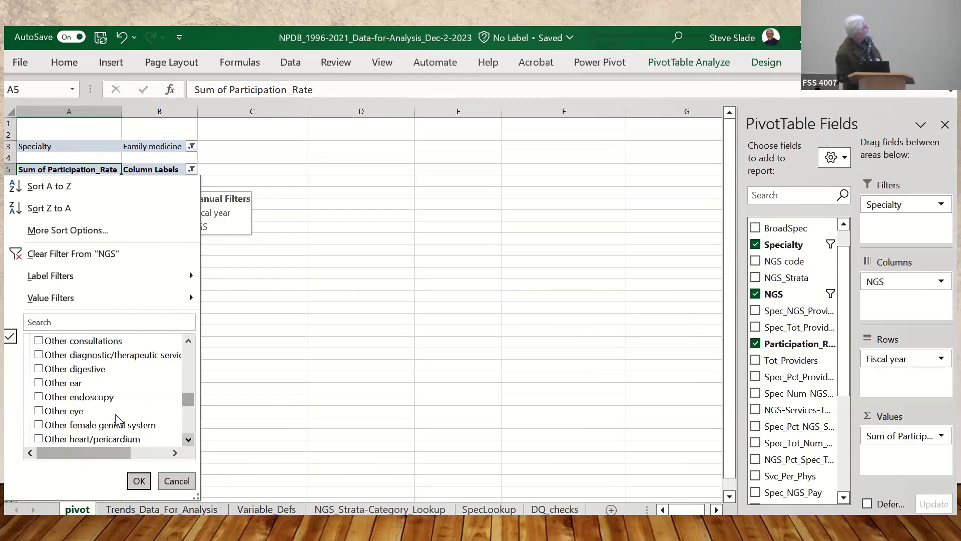
scroll(118, 420, "down", 3)
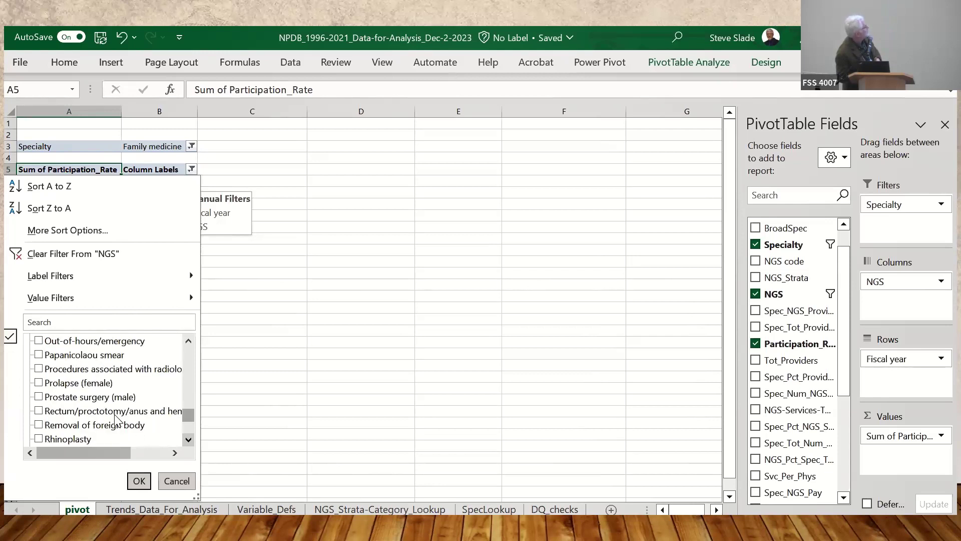
left_click(40, 425)
scroll(104, 414, "down", 1)
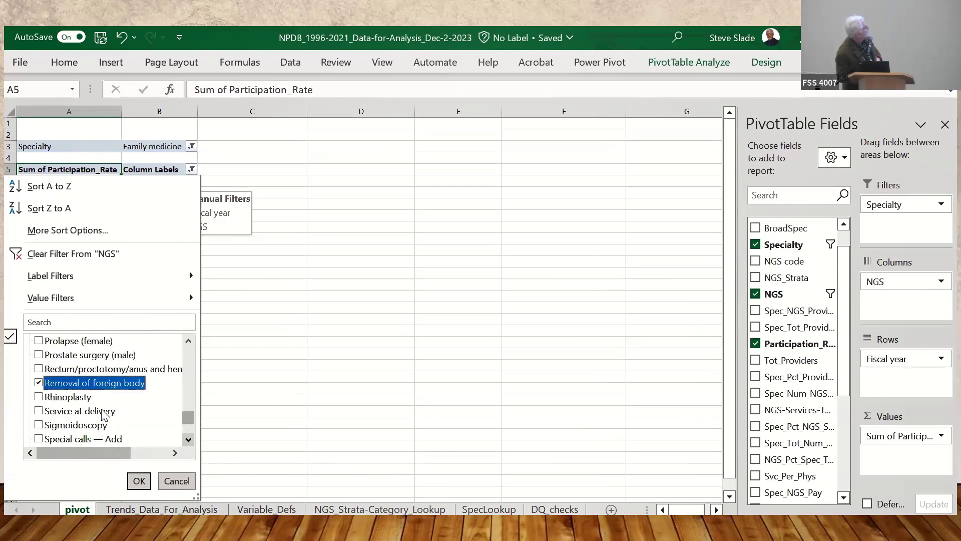
scroll(103, 414, "down", 2)
left_click(38, 424)
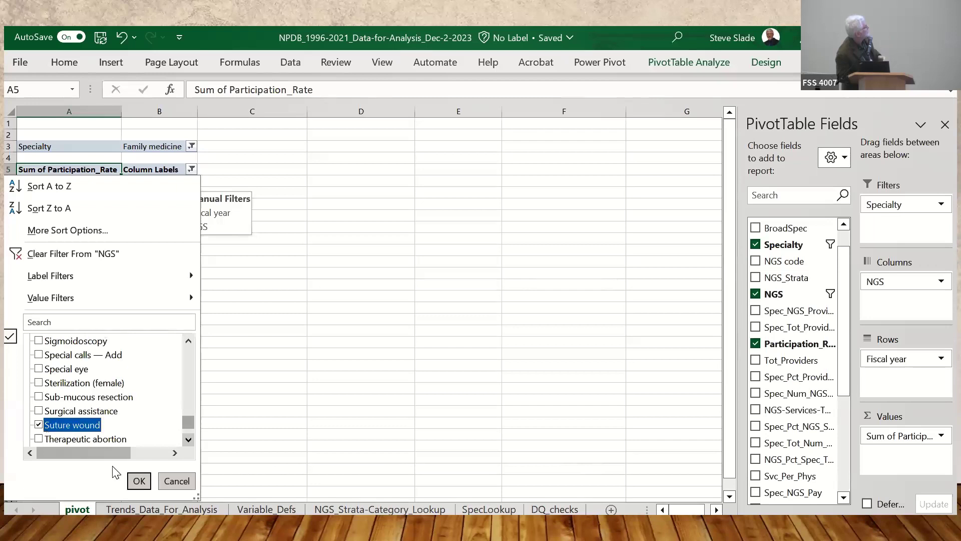
left_click(142, 484)
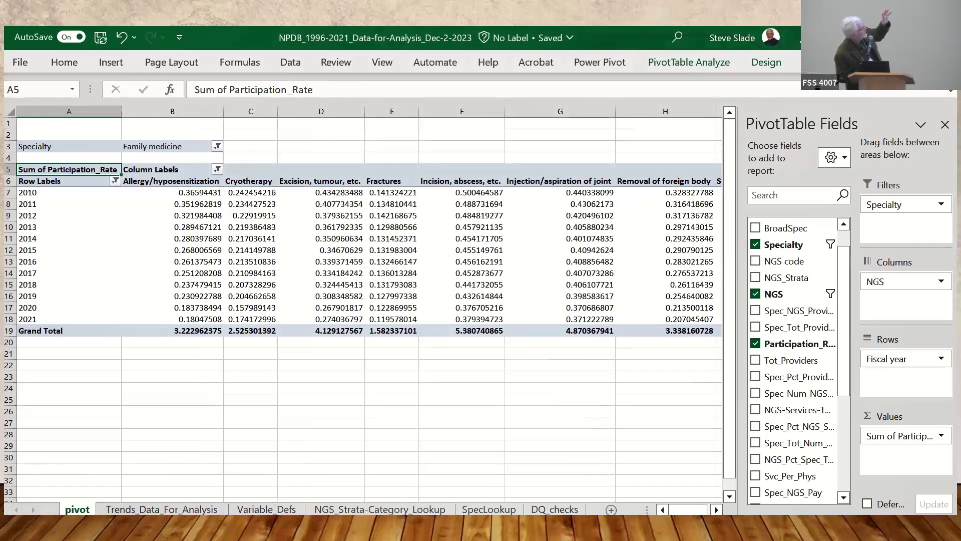
scroll(721, 446, "down", 1)
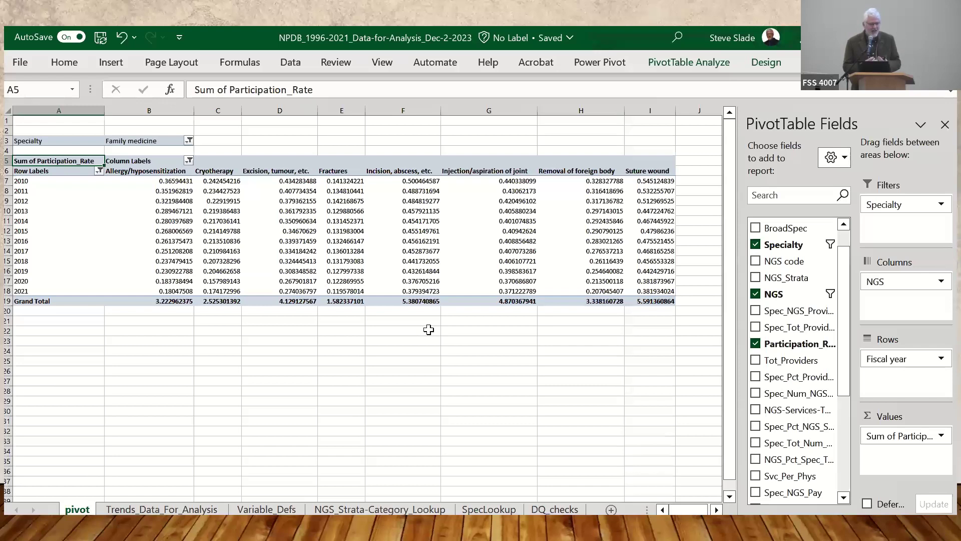
mouse_move(414, 32)
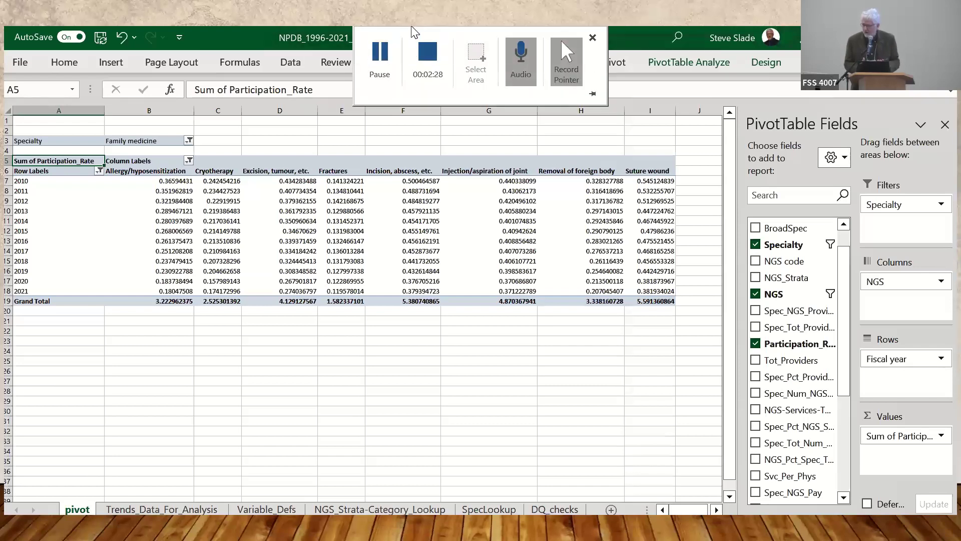
left_click(383, 54)
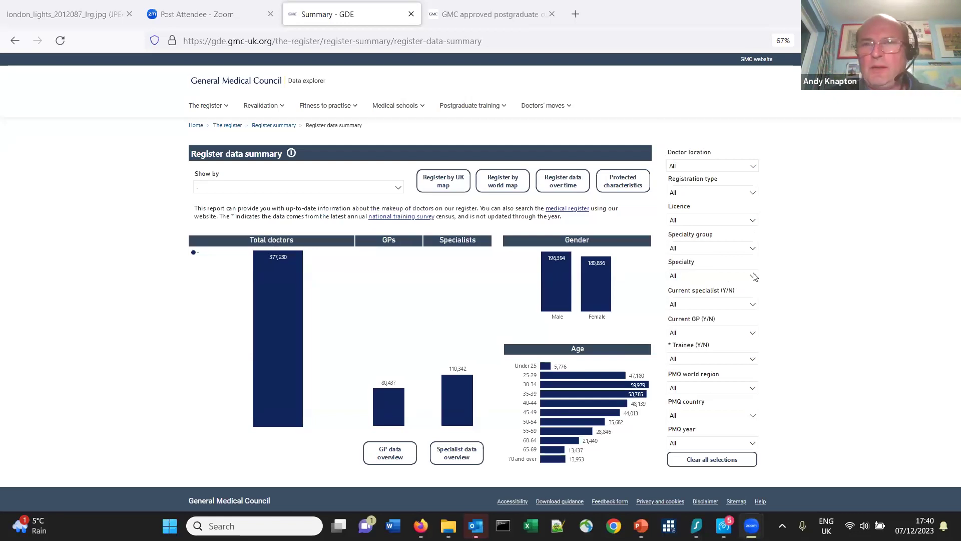
- Search the Specialty filter of the GMC Data Explorer's Register data summary for "emer"
left_click(688, 280)
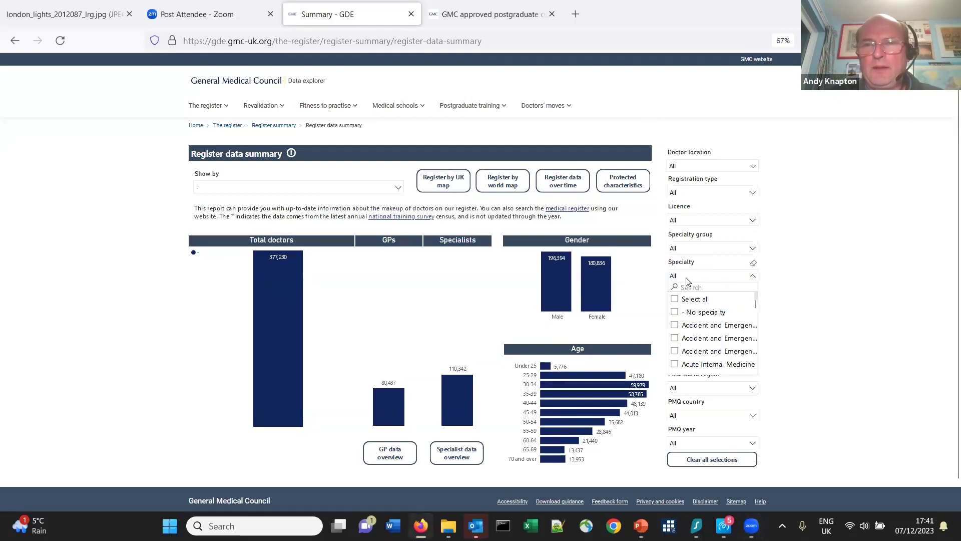
left_click(688, 280)
left_click(732, 279)
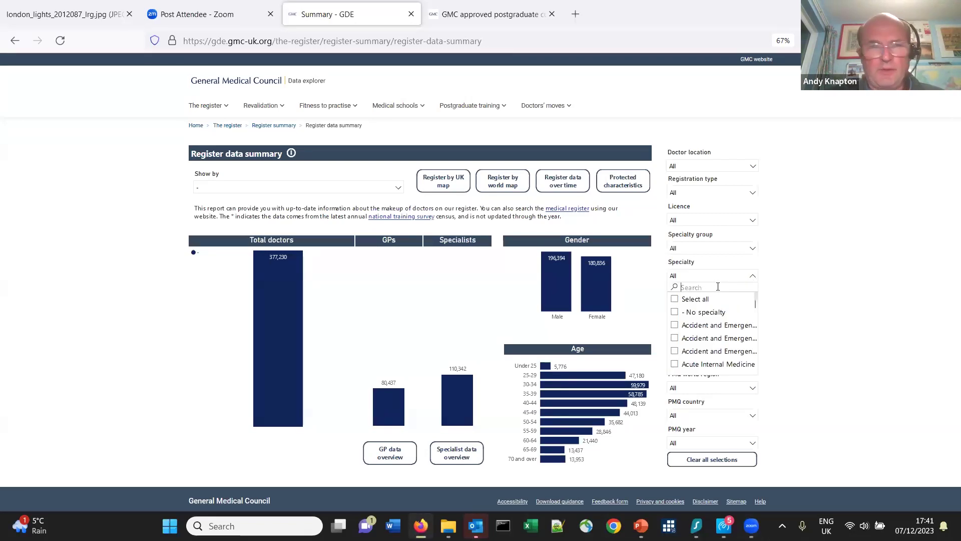
type("emer")
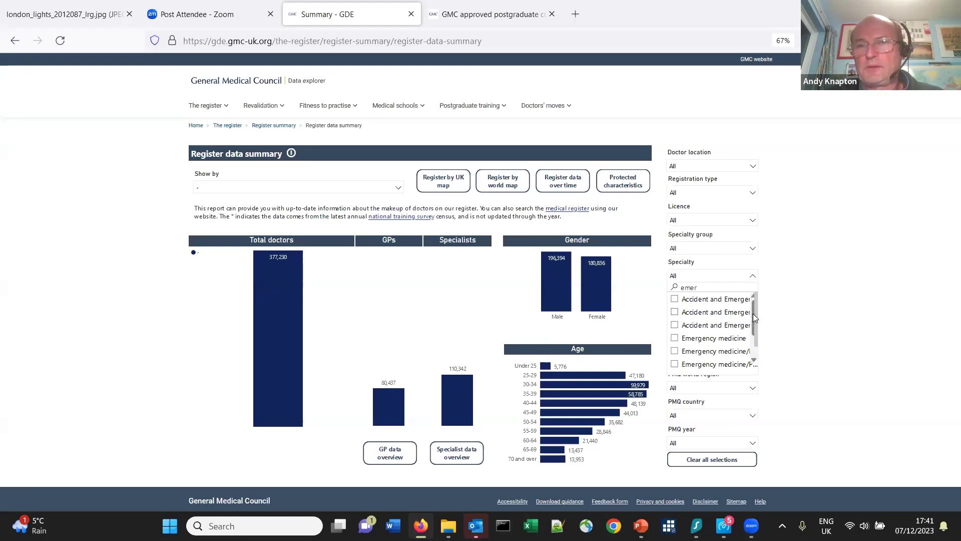
mouse_move(755, 314)
left_mouse_down()
mouse_move(752, 362)
mouse_move(757, 320)
left_mouse_up()
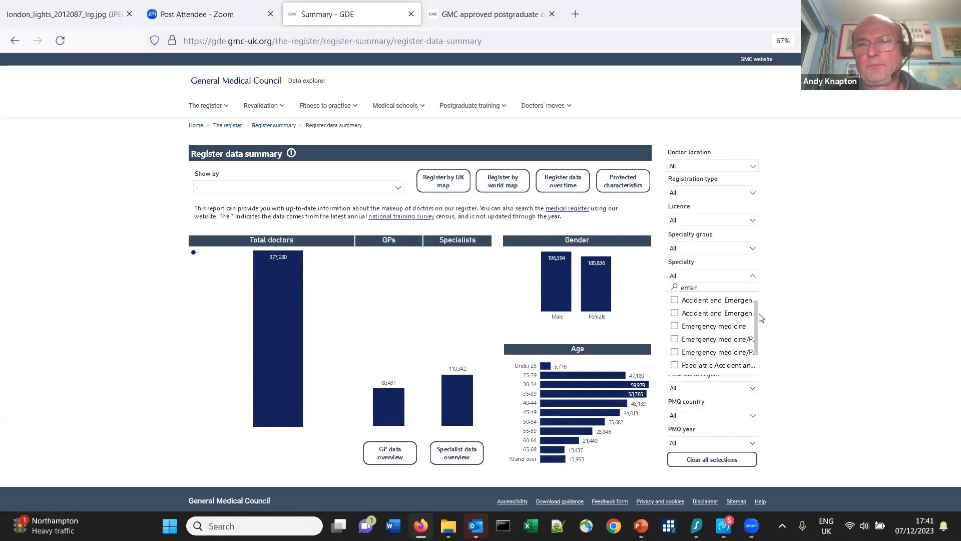
- Select the first three Accident and Emergency entries and Emergency medicine in the Specialty filter
left_click(675, 299)
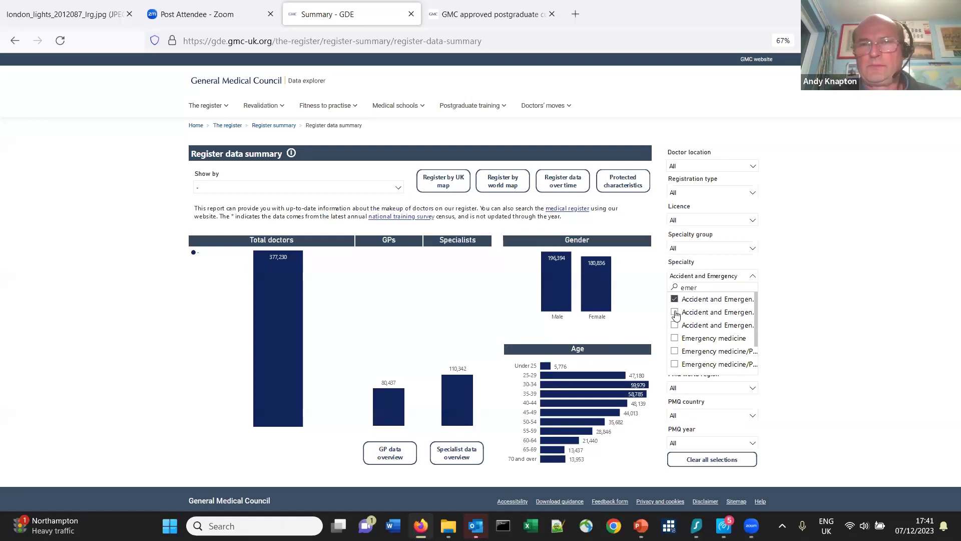
left_click(675, 318)
left_click(675, 299)
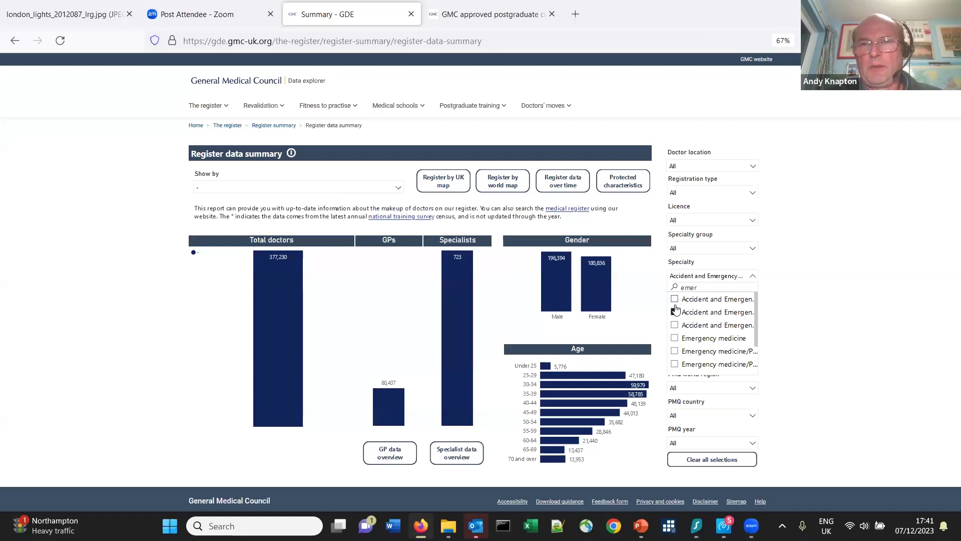
left_click(675, 312)
left_click(674, 325)
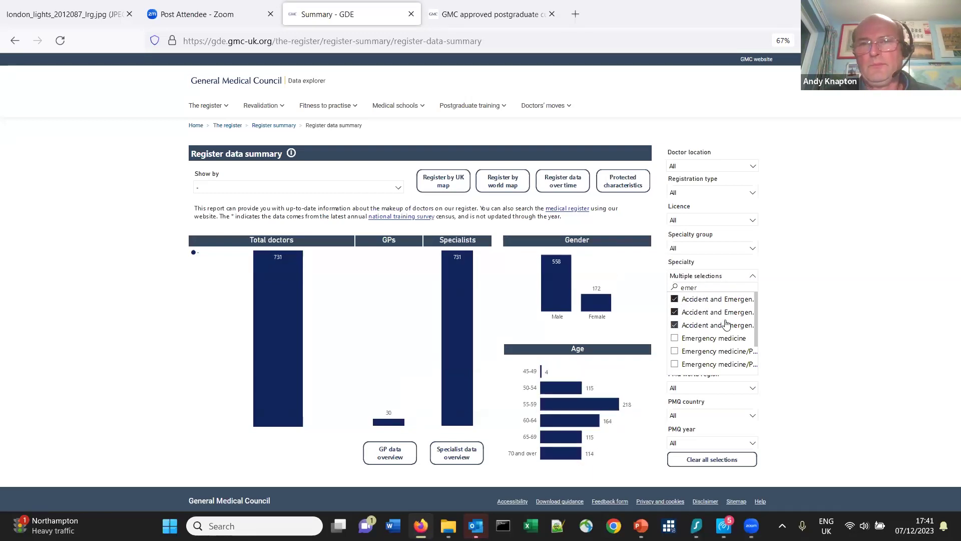
left_click(675, 338)
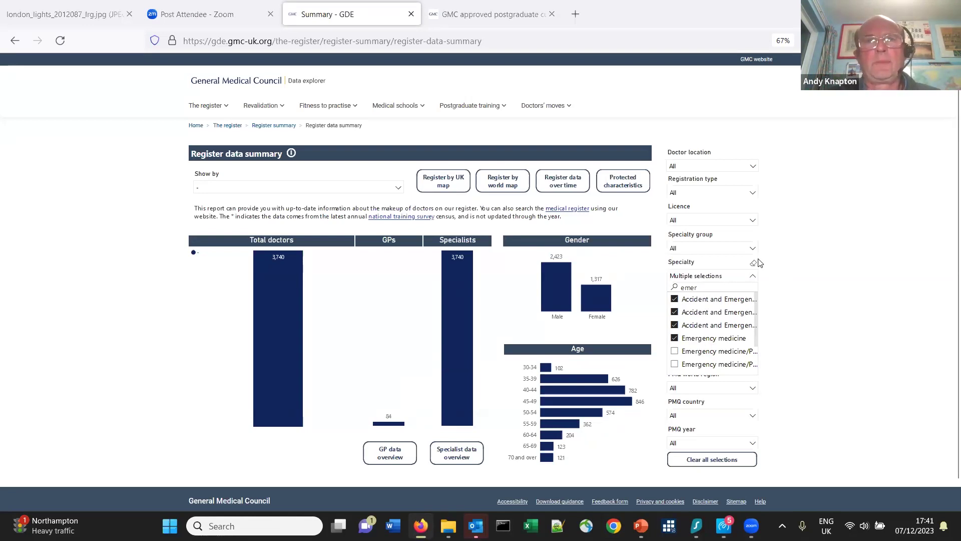
key("alt+Tab")
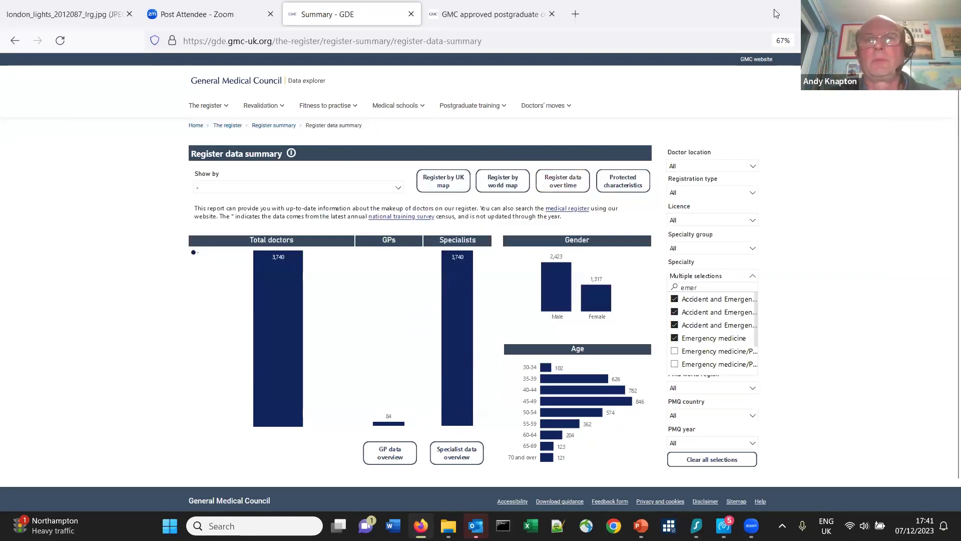